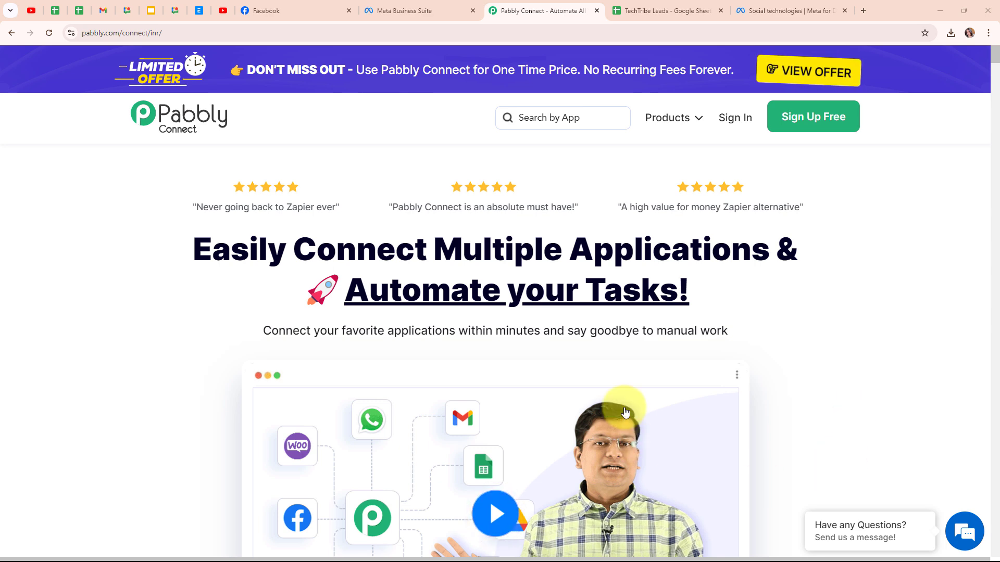
Step: Review the TechTribe Facebook page and the Name, Email and Phone Number columns of the TechTribe Leads spreadsheet
click(278, 17)
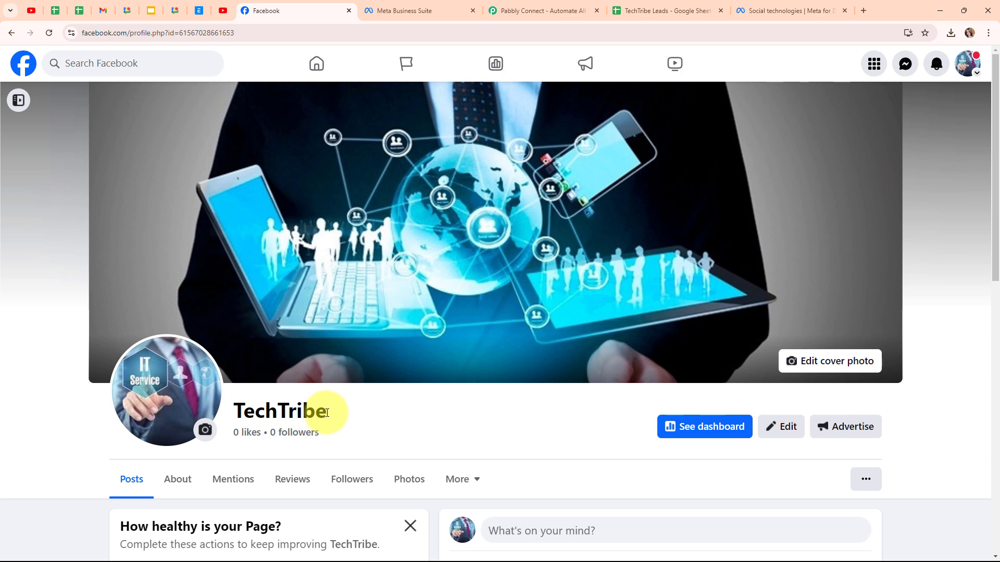
drag(326, 412, 206, 408)
click(561, 195)
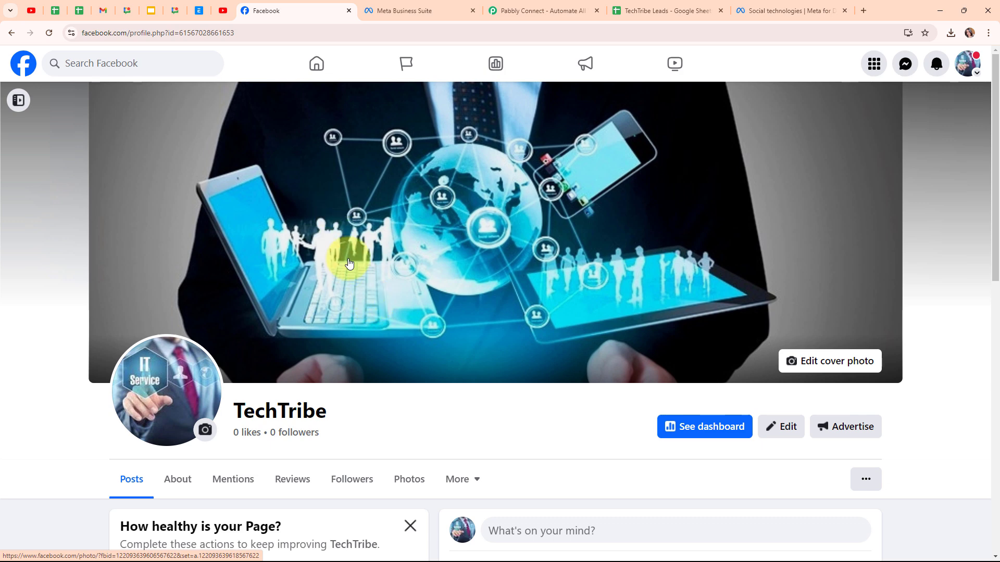
click(665, 6)
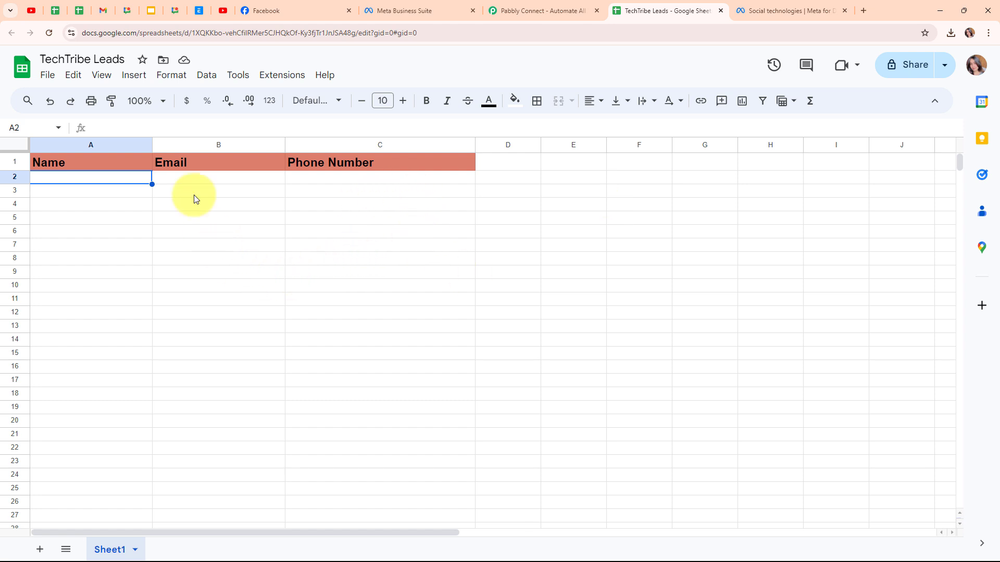
click(276, 10)
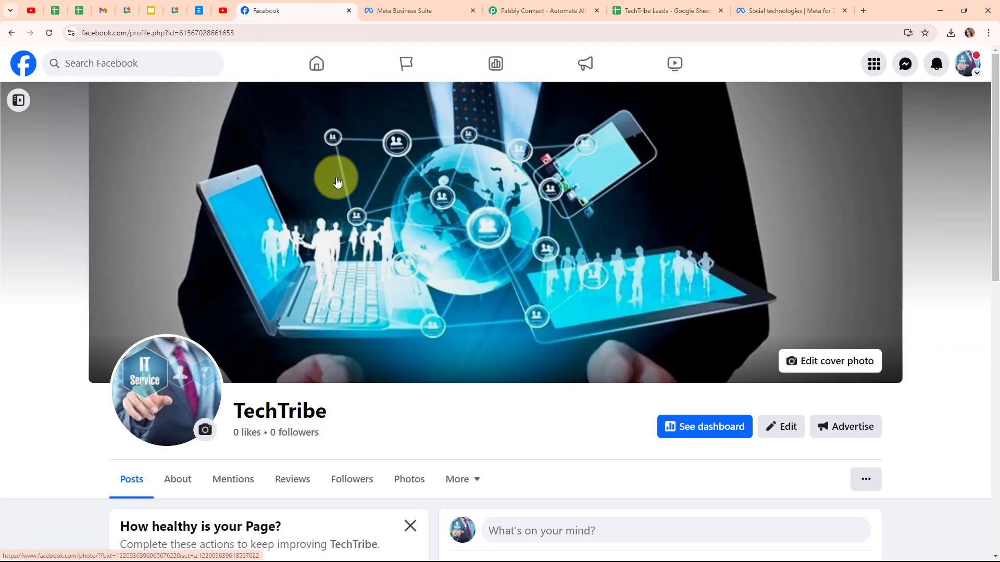
click(636, 8)
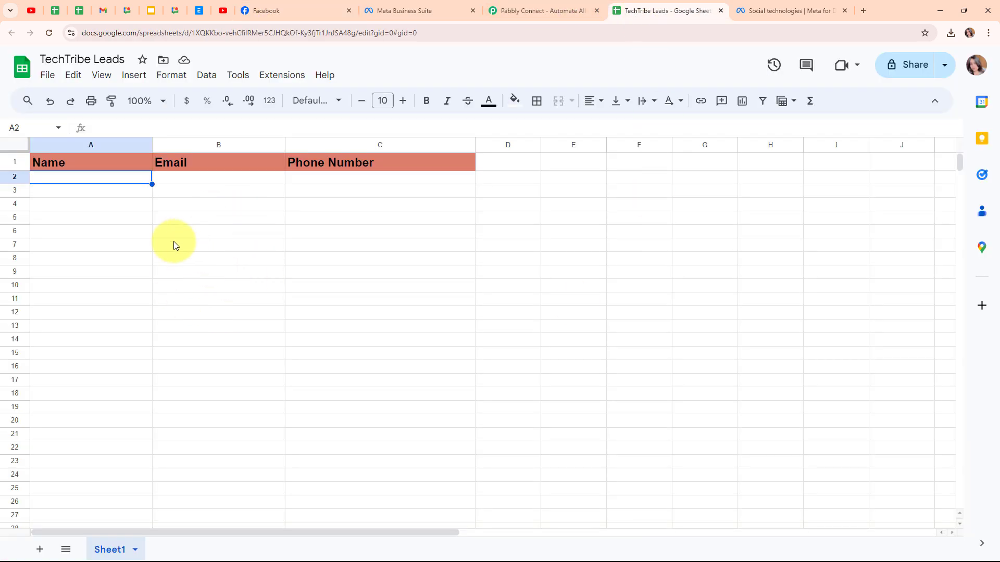
Step: Switch to the Pabbly Connect website, sign in to the existing account and open the Pabbly Connect app
click(572, 8)
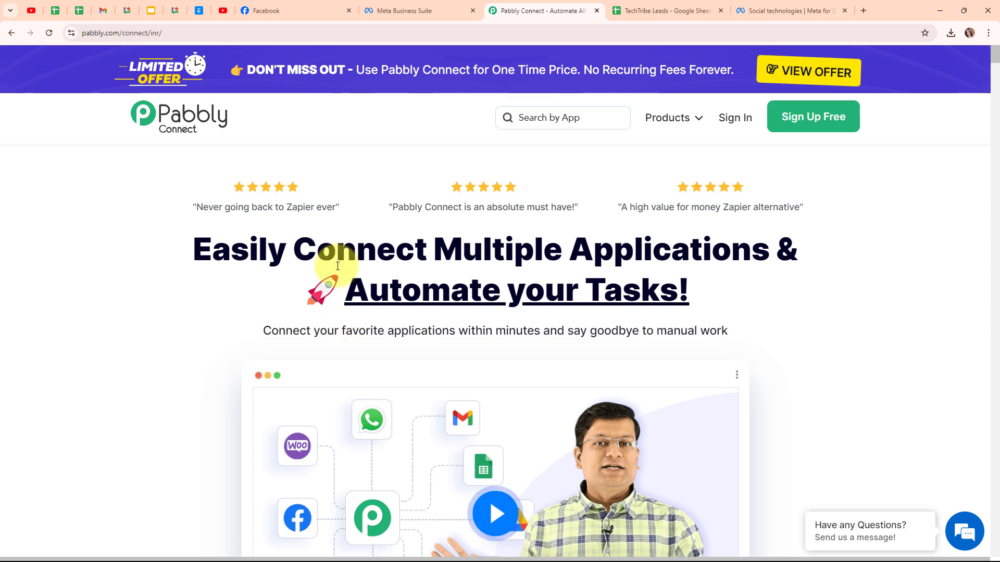
click(230, 34)
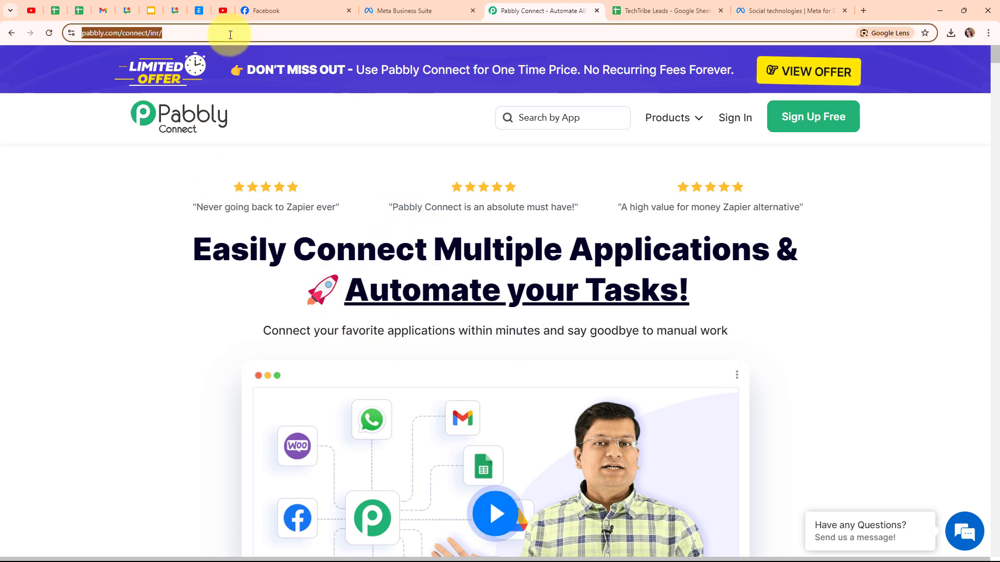
click(305, 180)
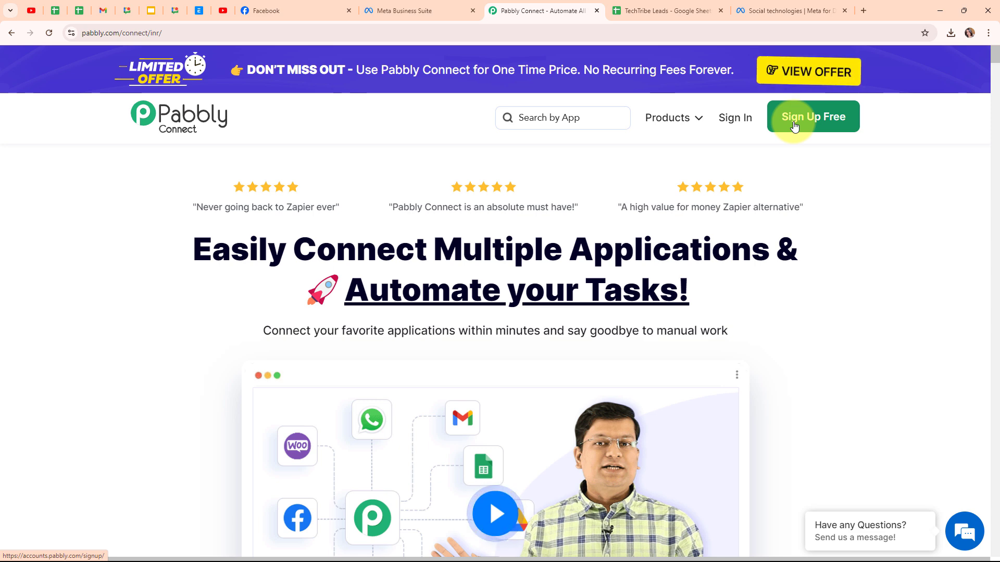
click(739, 126)
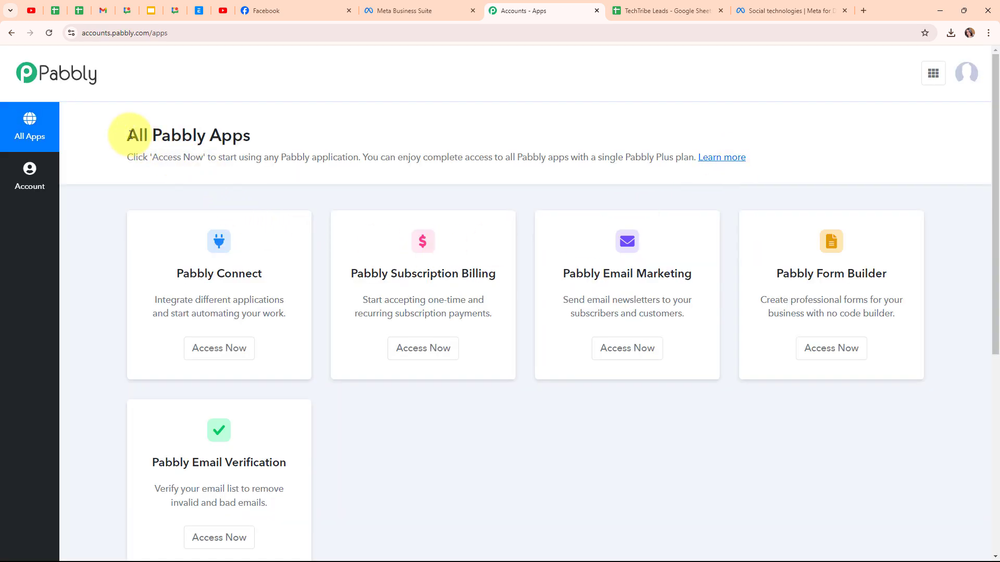
drag(130, 136, 255, 137)
click(312, 134)
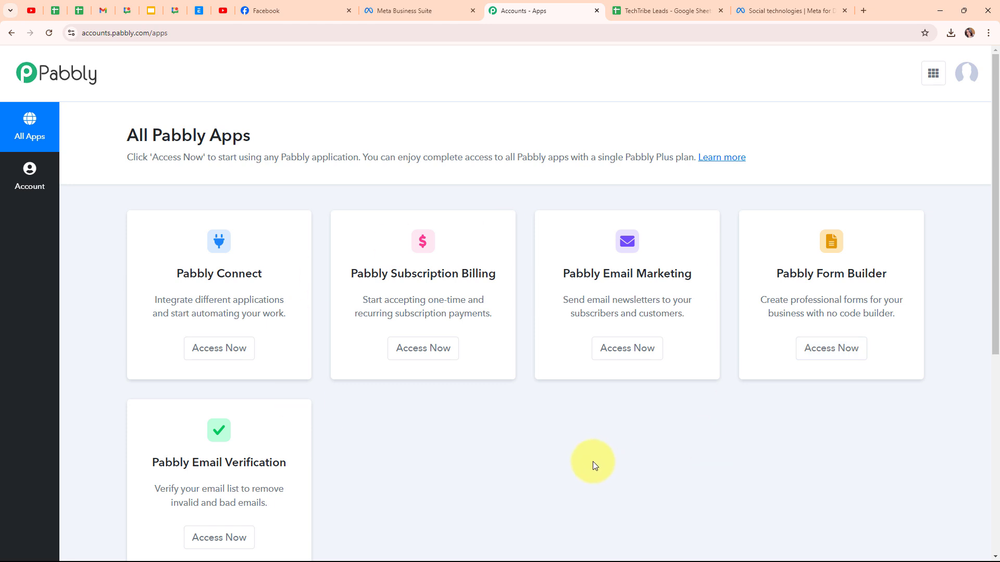
click(207, 357)
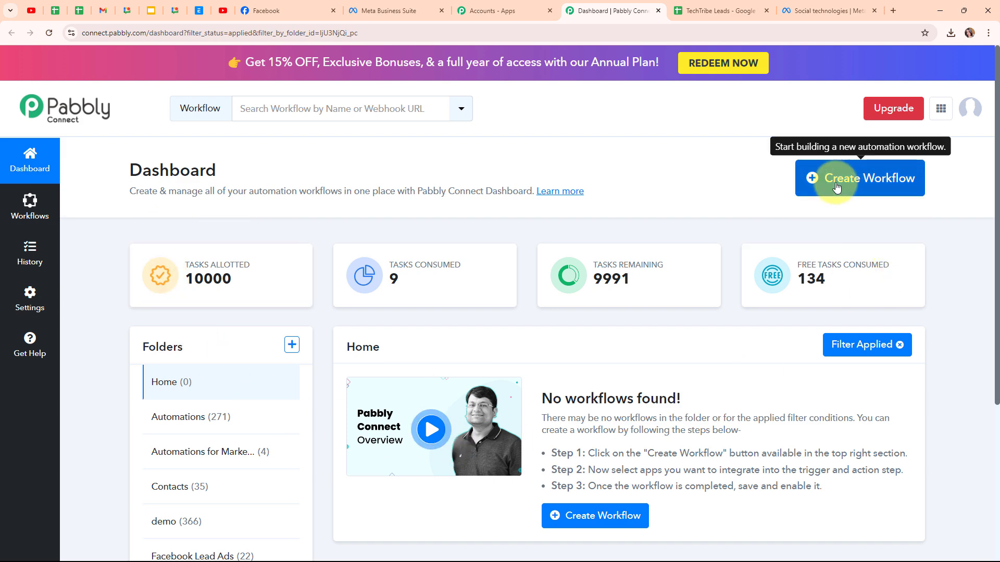
Step: Start a new workflow named "Add Facebook Lead Ads Leads to Google Sheets for IT Service Company" in the Facebook Lead Ads folder
click(868, 191)
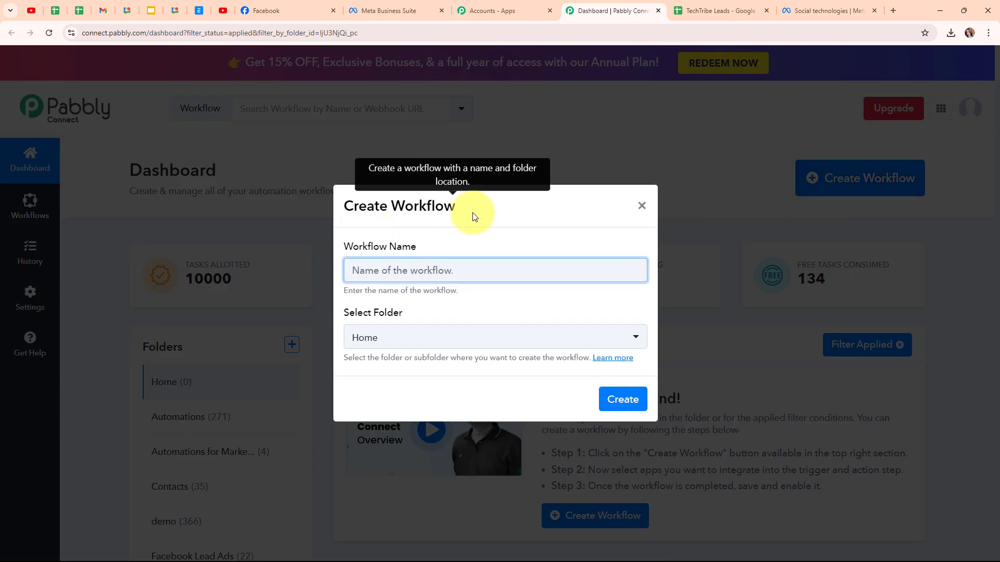
key(ctrl+v)
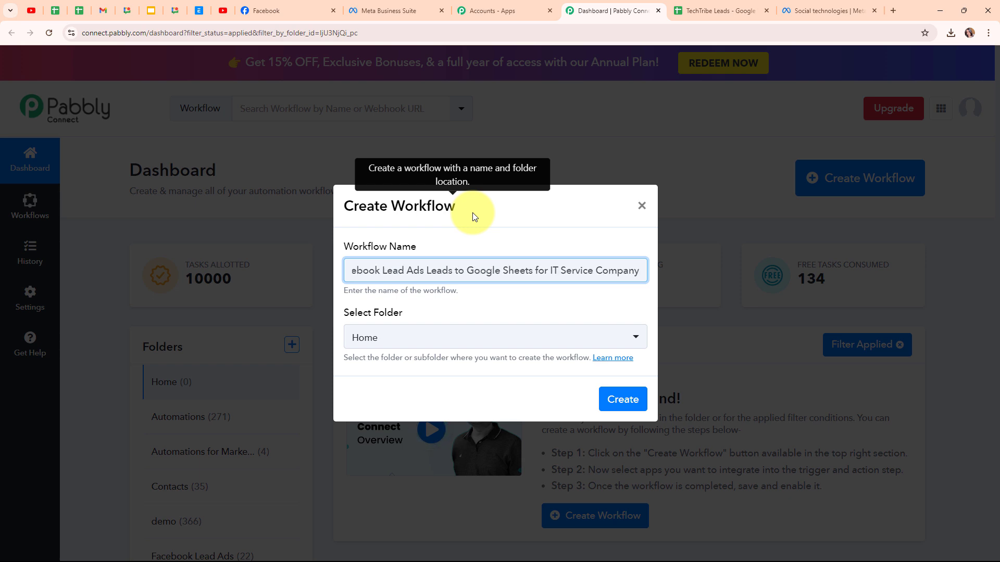
click(516, 348)
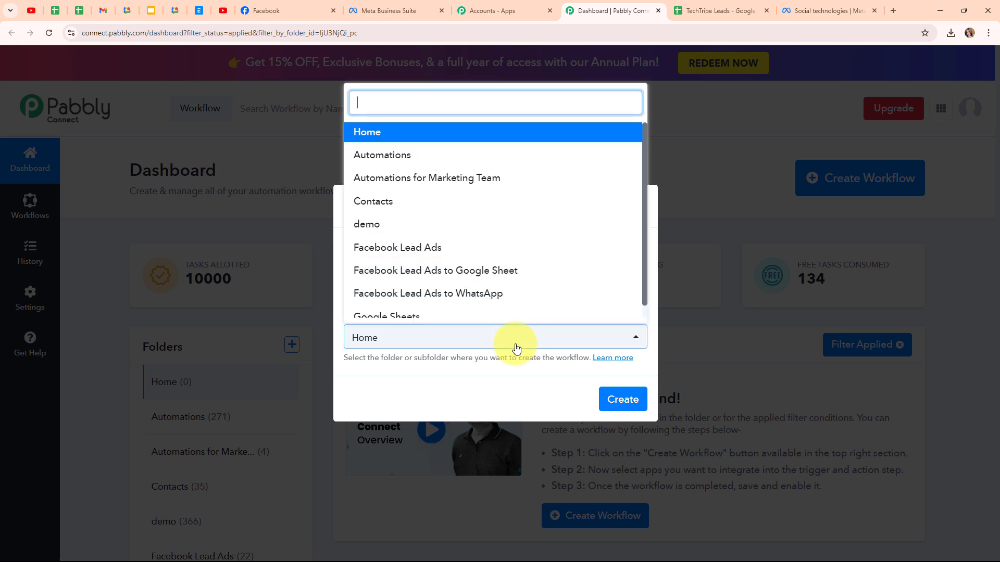
click(495, 249)
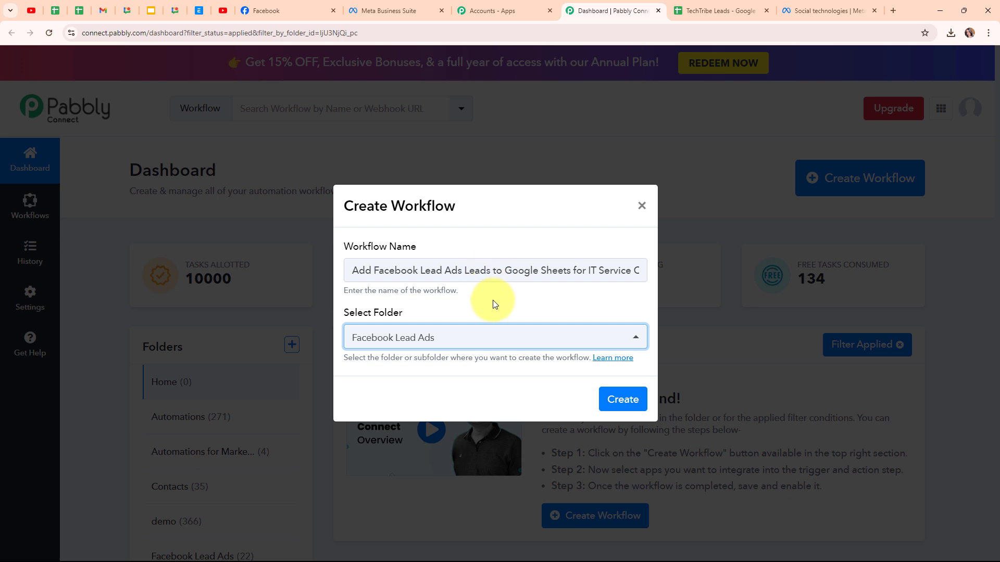
Step: Read the forum article on workflow folders and return to the workflow creation form
click(628, 361)
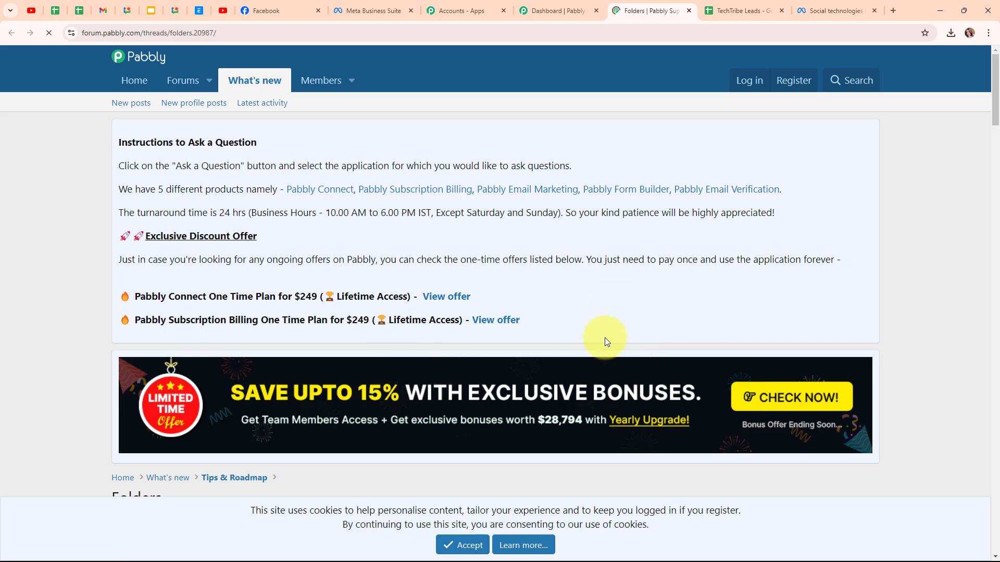
scroll(604, 339, down, 4)
scroll(604, 343, down, 8)
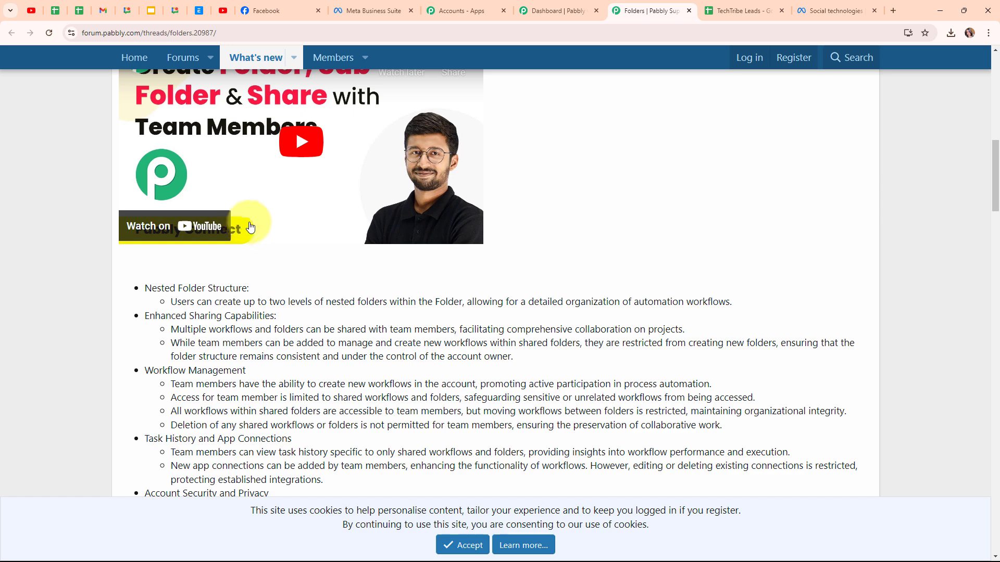
click(689, 11)
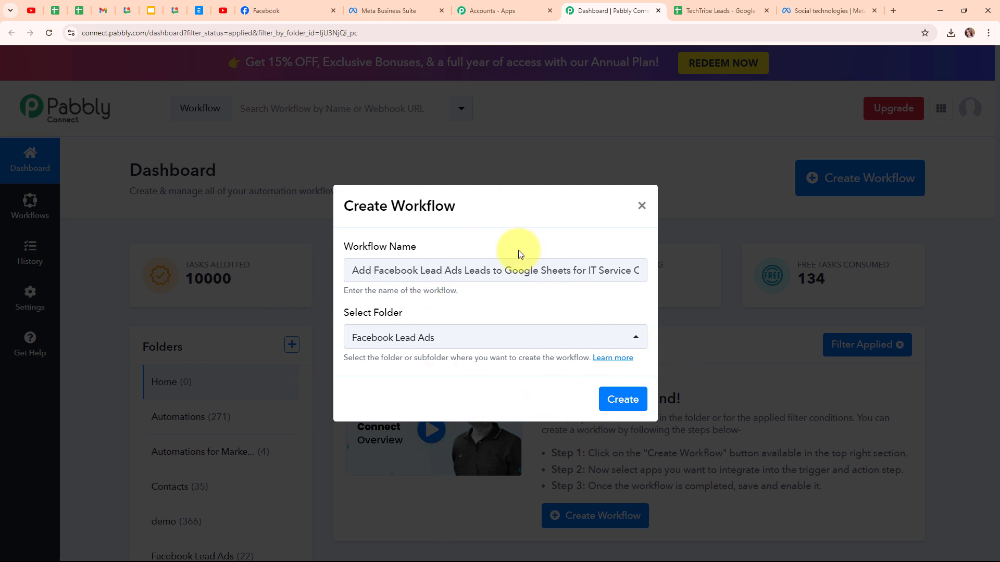
Step: Create the workflow, view its trigger and action steps, and open the trigger step for setup
click(637, 403)
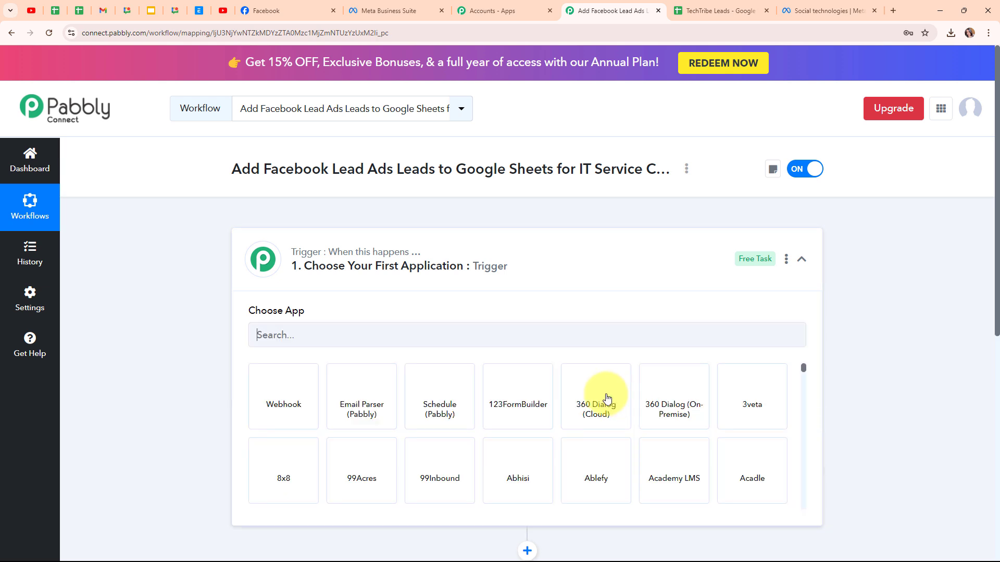
click(810, 266)
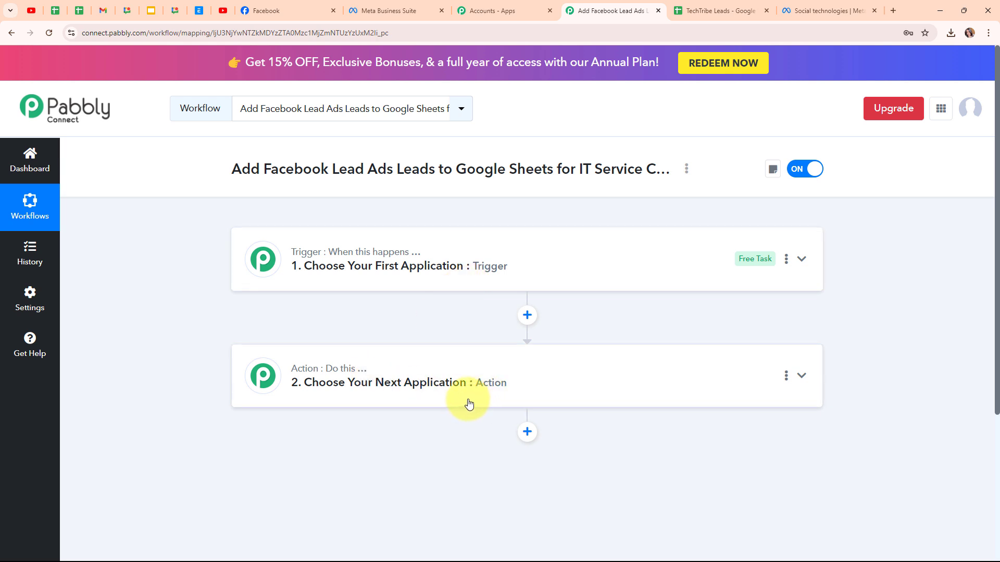
click(709, 268)
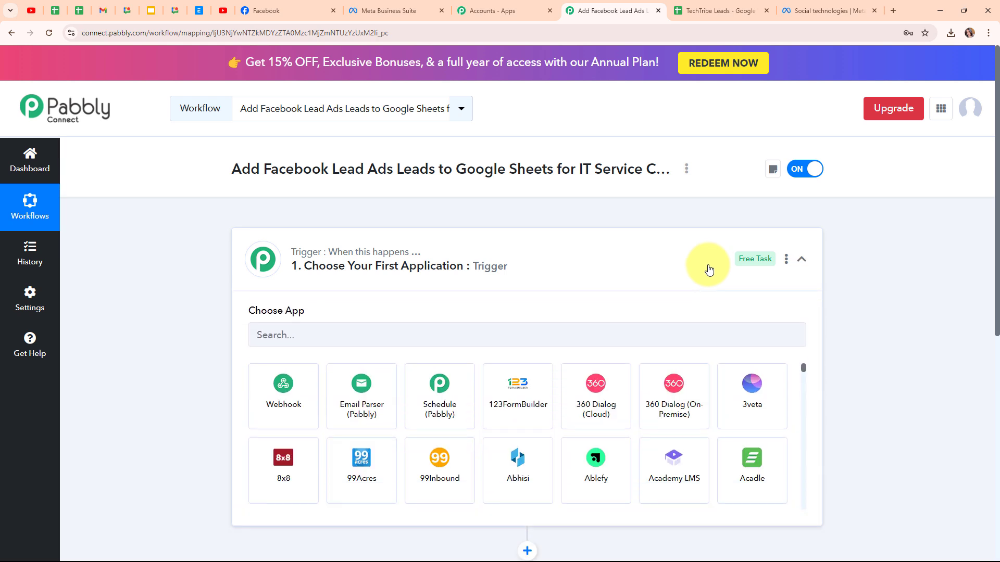
Step: Set Facebook Lead Ads as the trigger app with New Lead (Instant) as the trigger event
click(399, 323)
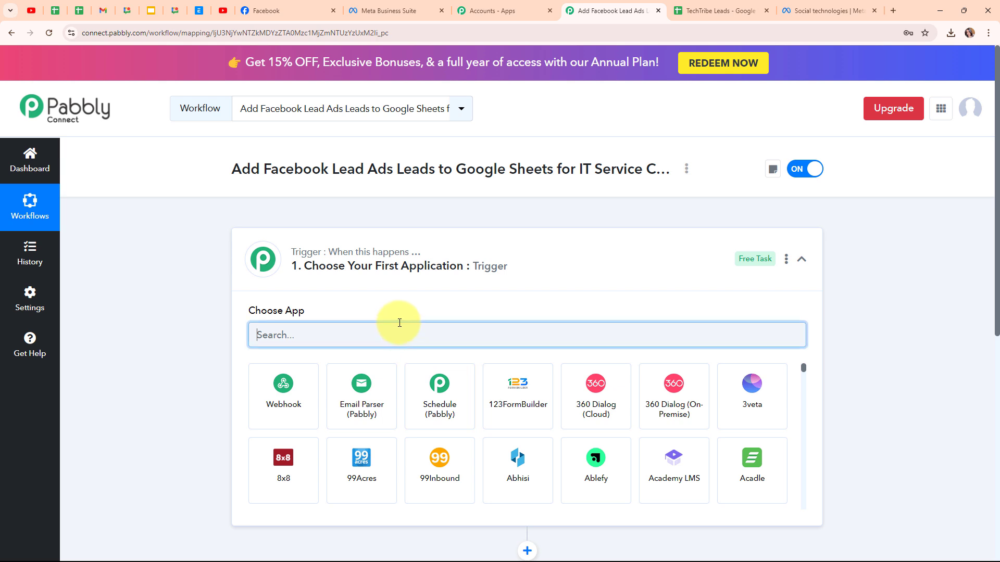
text(Face)
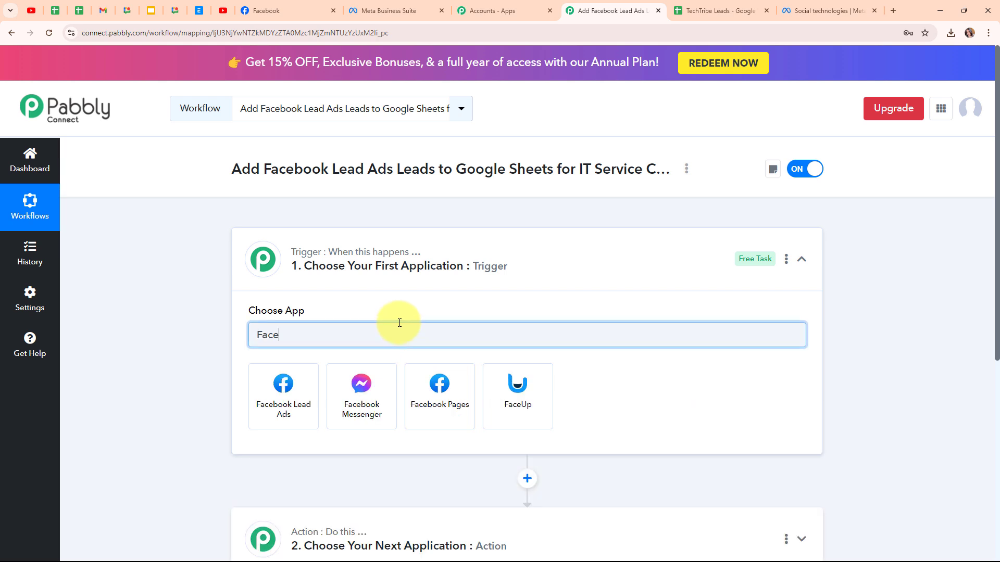
click(292, 408)
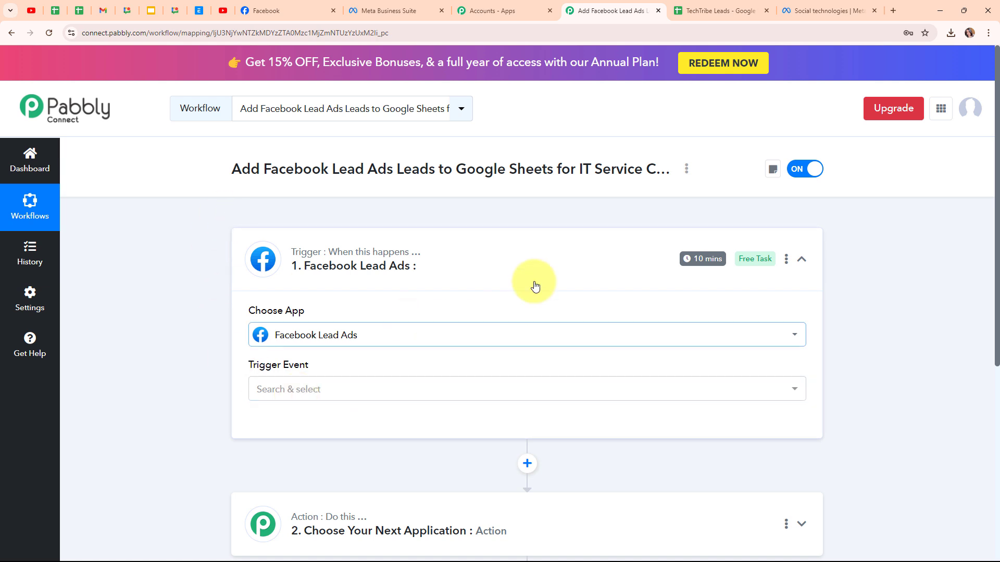
click(348, 395)
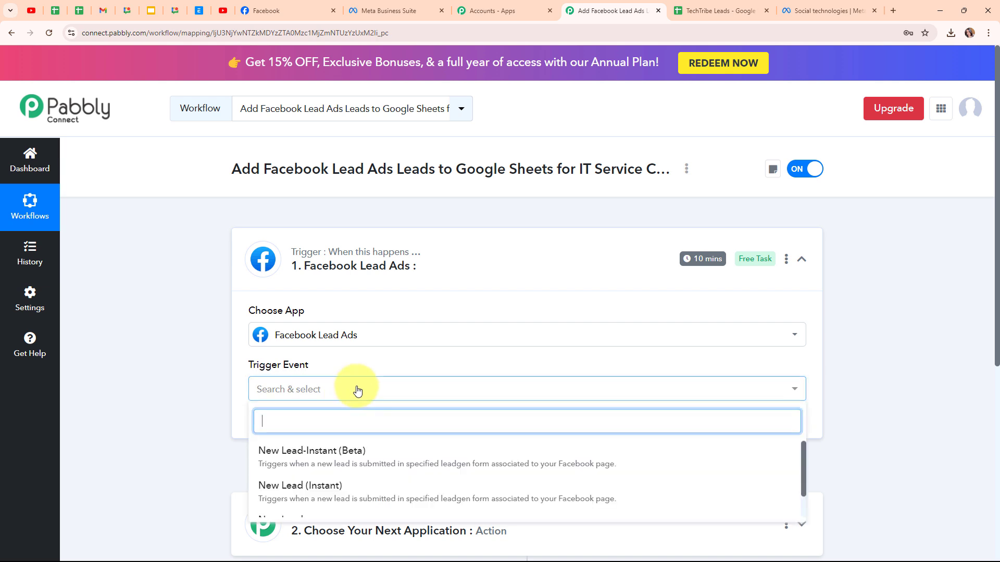
click(357, 494)
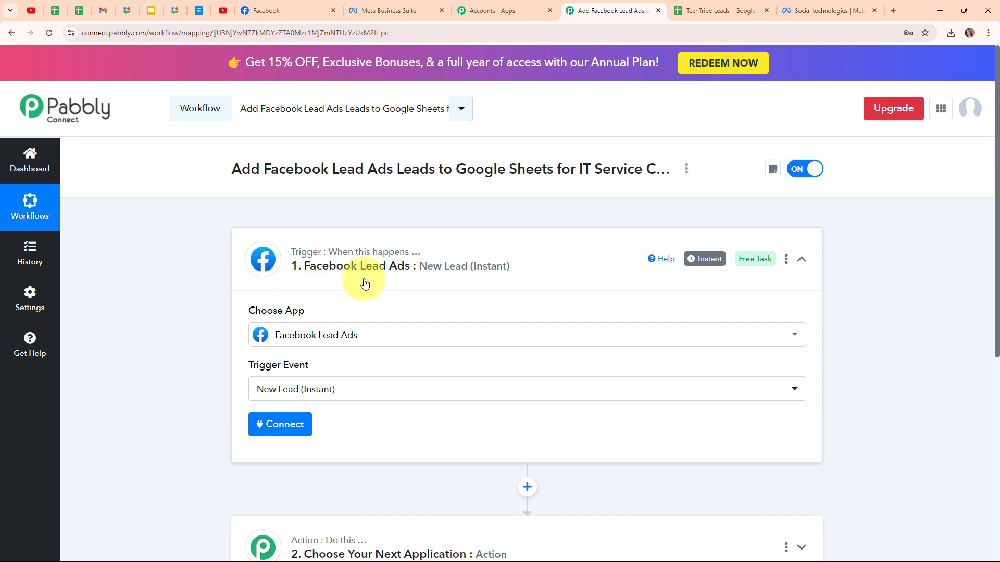
Step: Add a new Facebook Lead Ads connection for the trigger and authorise it with the personal Facebook account
click(304, 430)
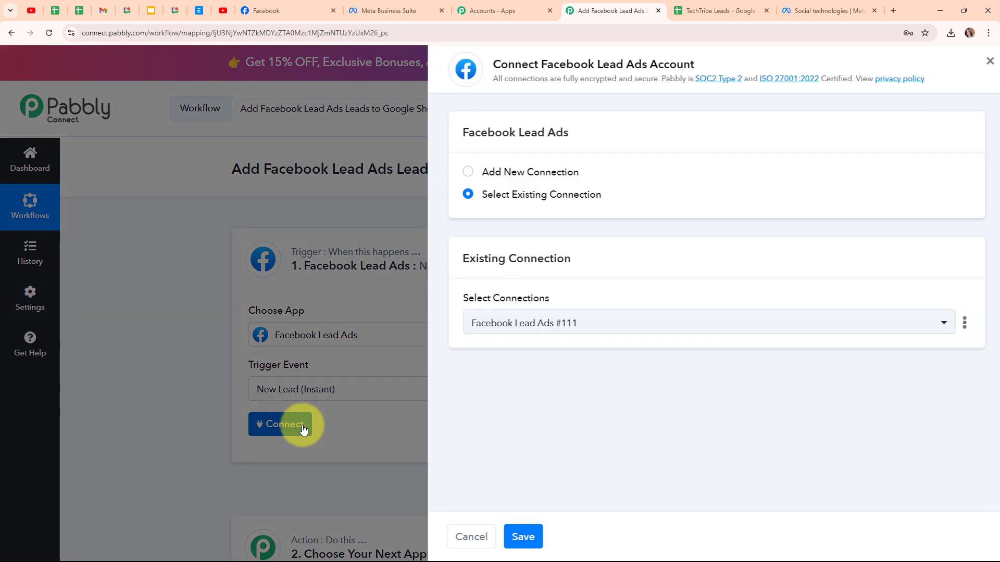
click(462, 172)
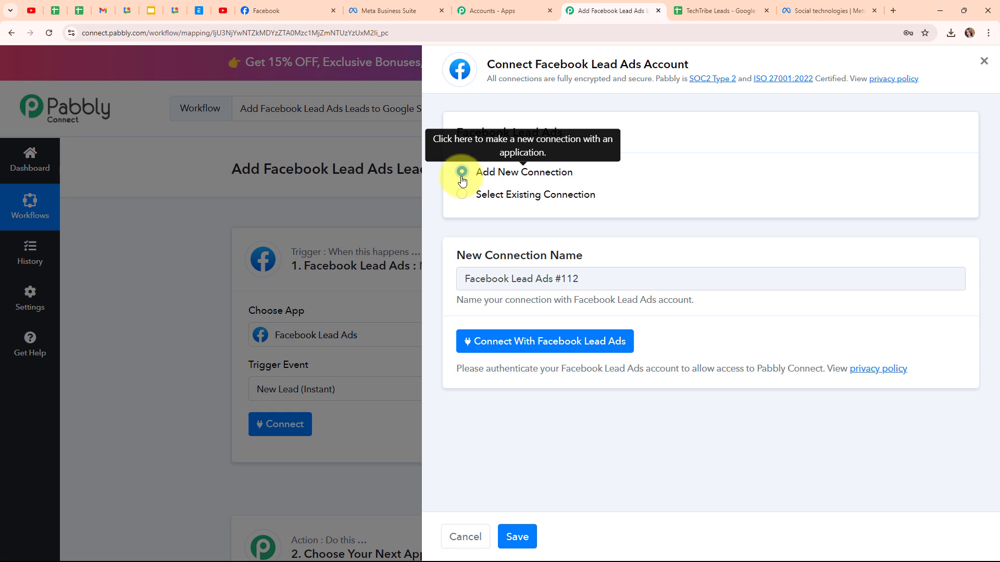
click(544, 343)
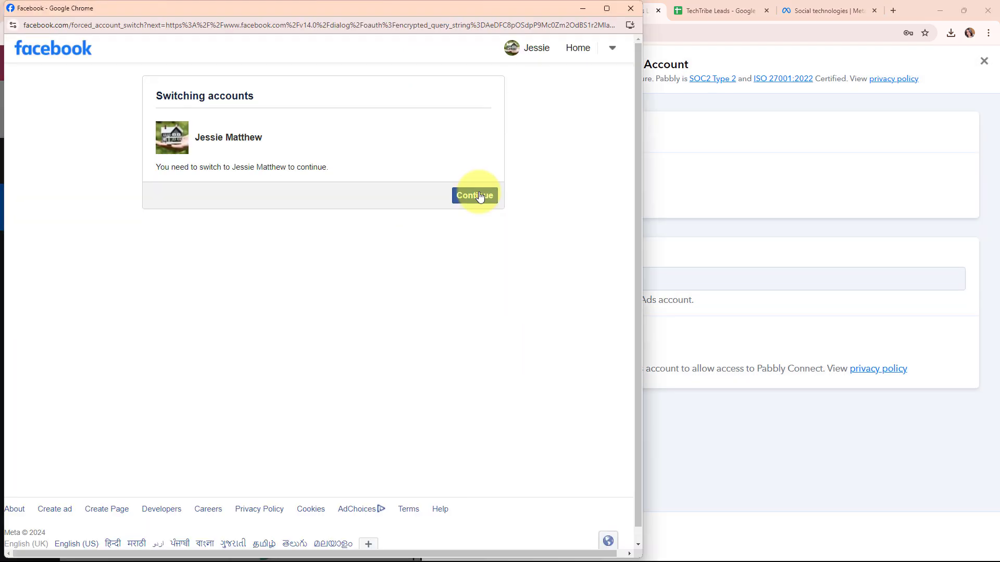
click(479, 196)
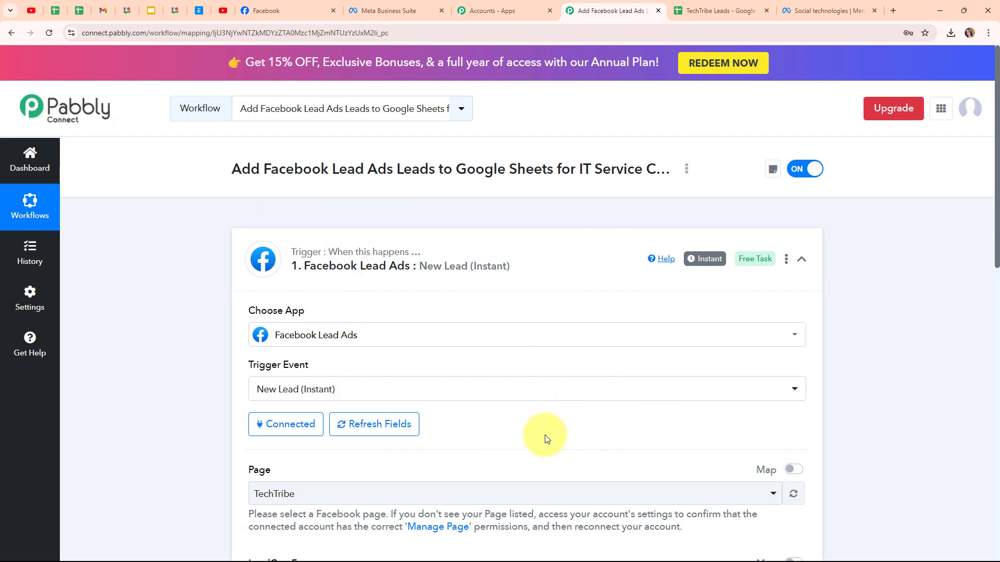
Step: Check the page name on Facebook and select TechTribe as the trigger's Facebook page
scroll(545, 439, down, 4)
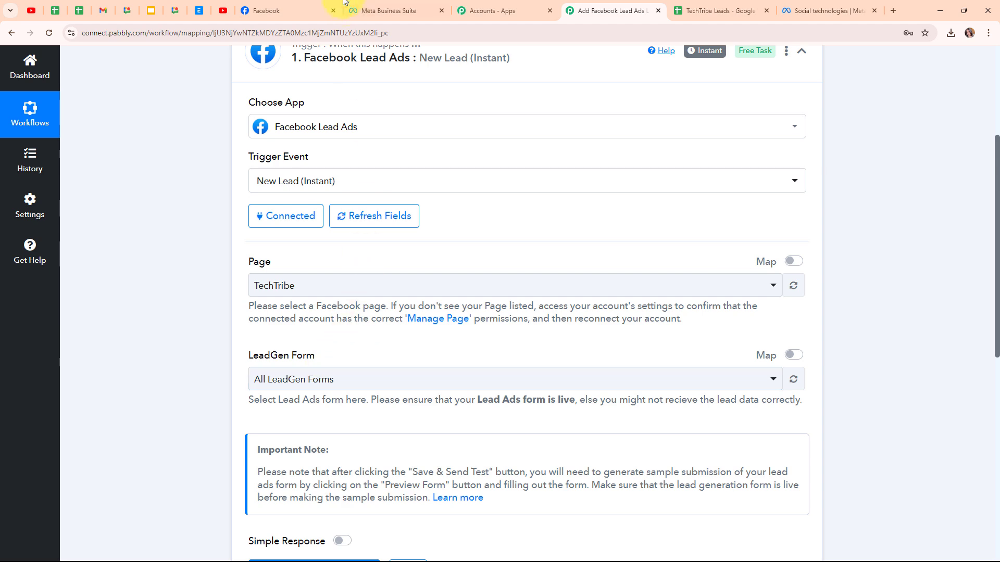
click(323, 6)
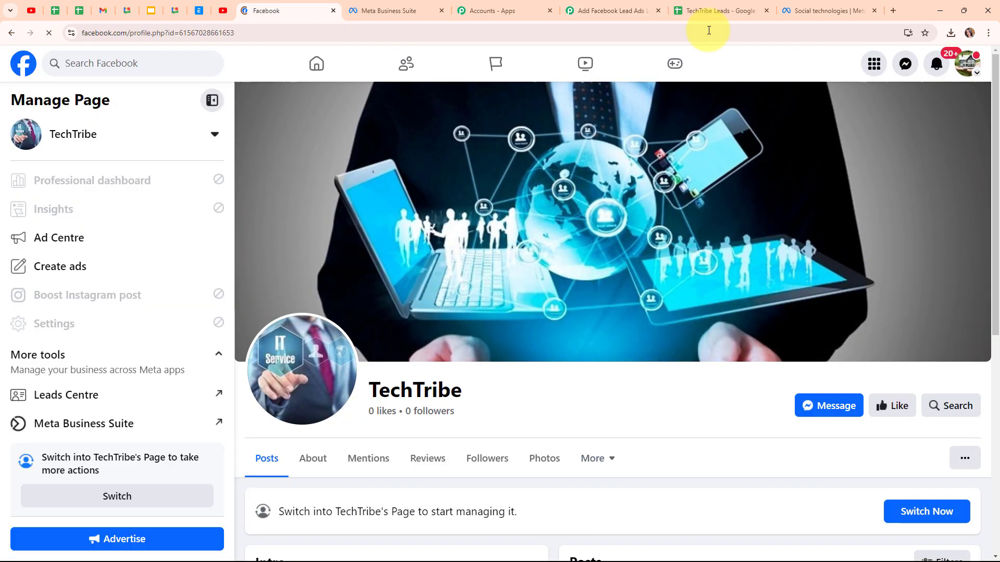
click(599, 10)
click(352, 286)
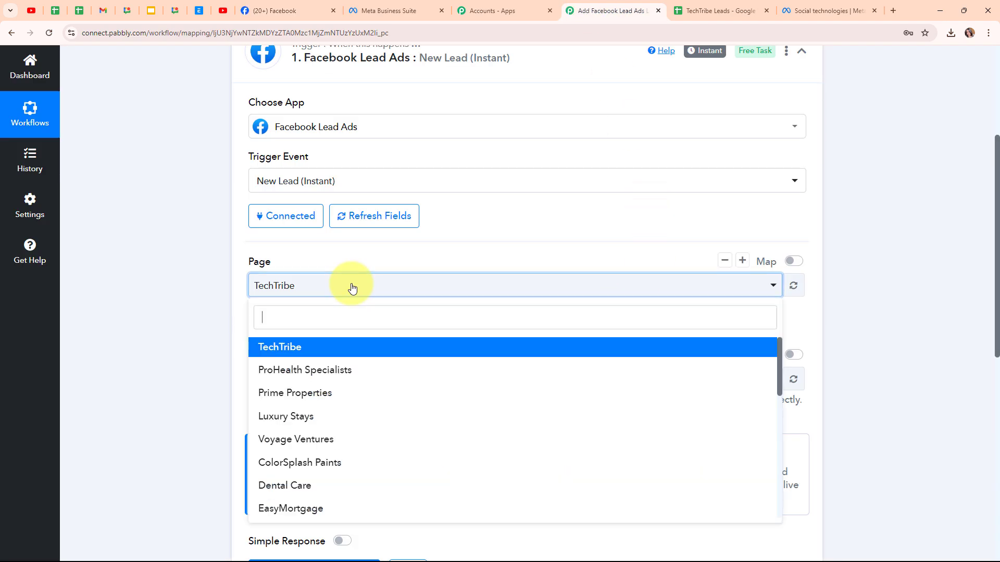
click(356, 347)
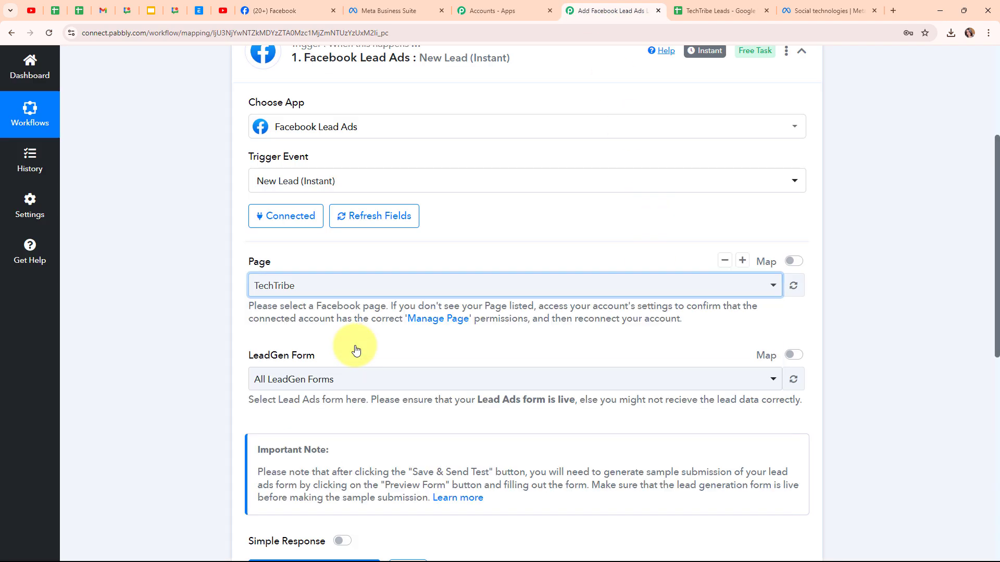
scroll(419, 330, down, 1)
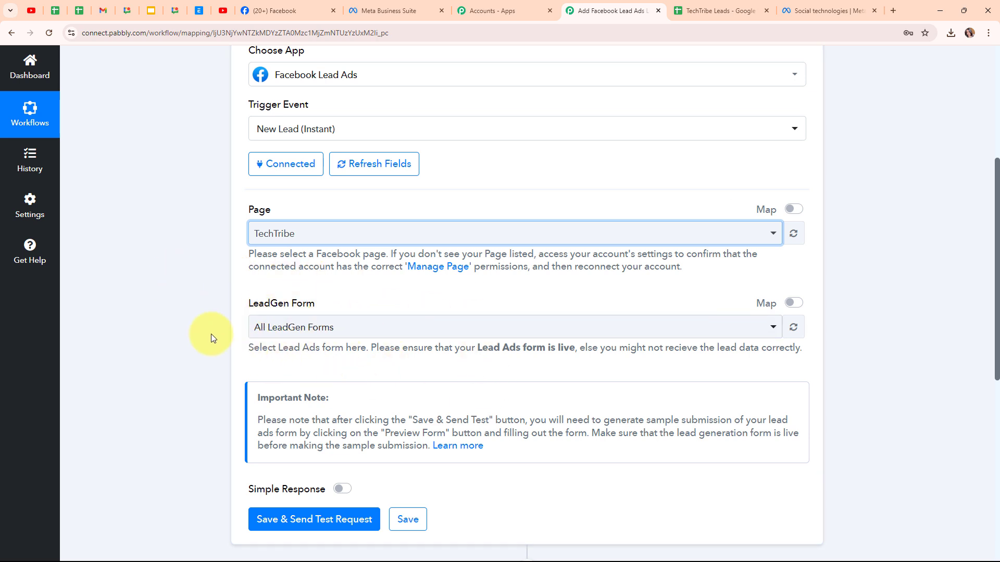
Step: Check the form name in Meta Business Suite and select Lead Form as the trigger's LeadGen form in Pabbly Connect
click(388, 5)
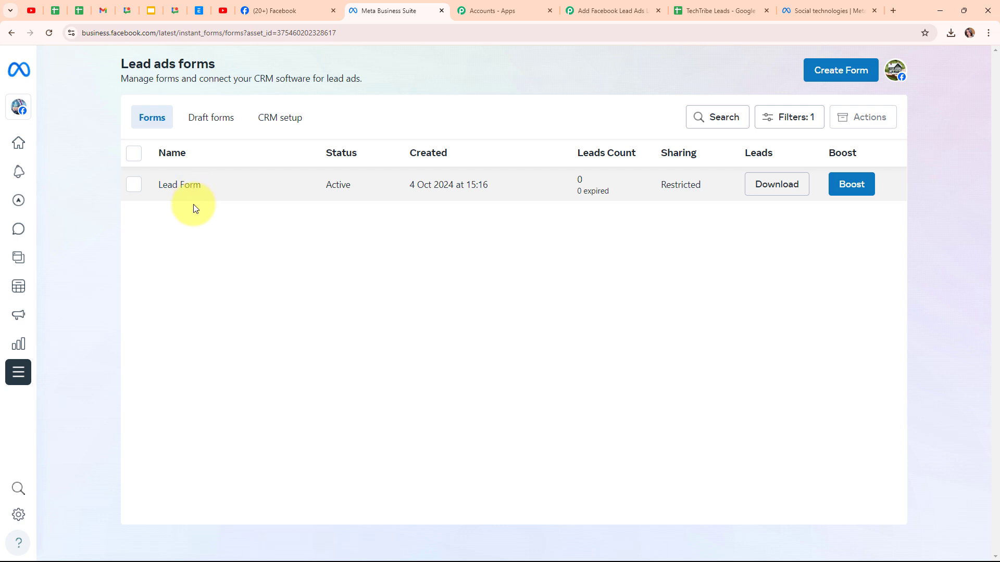
click(596, 6)
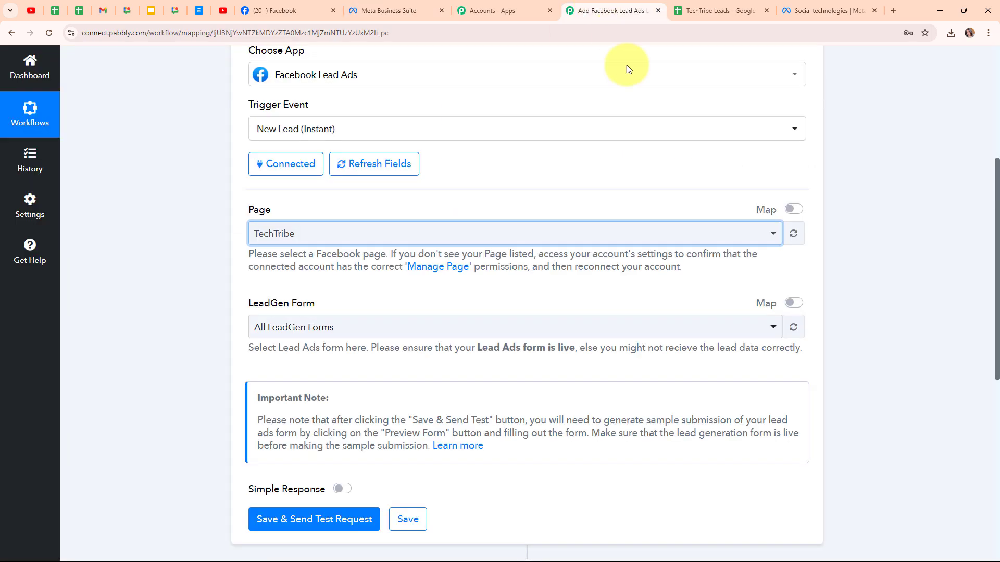
click(333, 327)
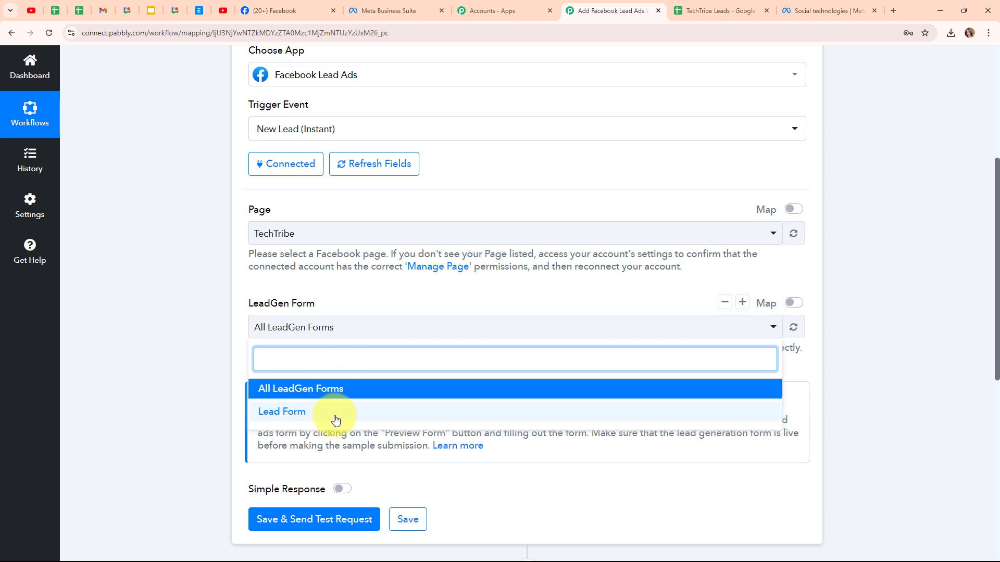
click(270, 412)
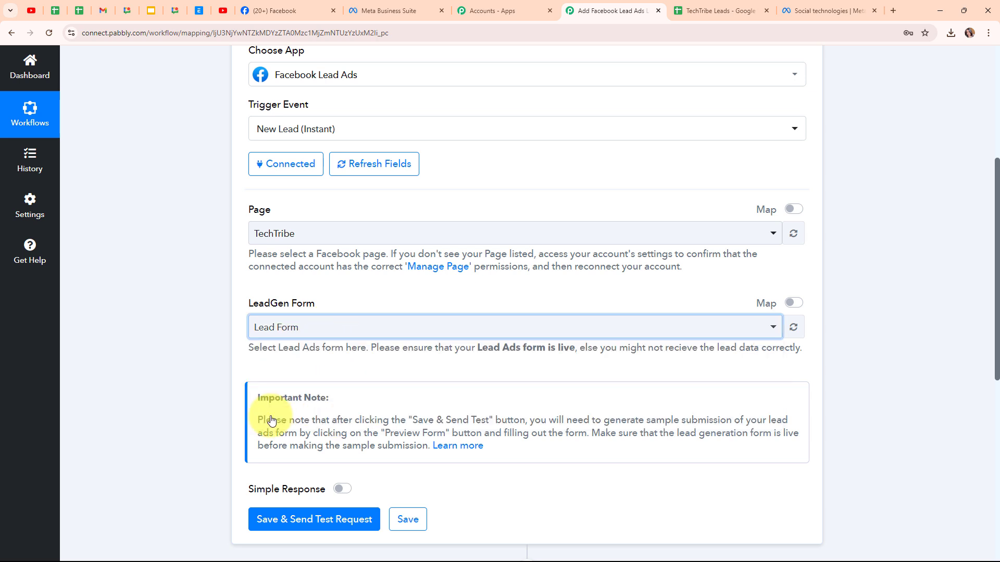
click(326, 333)
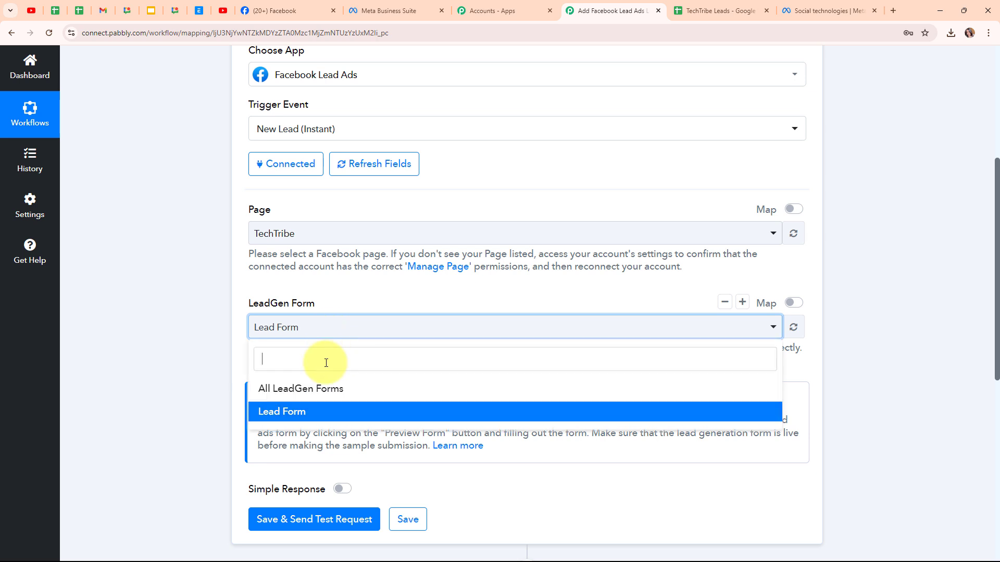
click(351, 336)
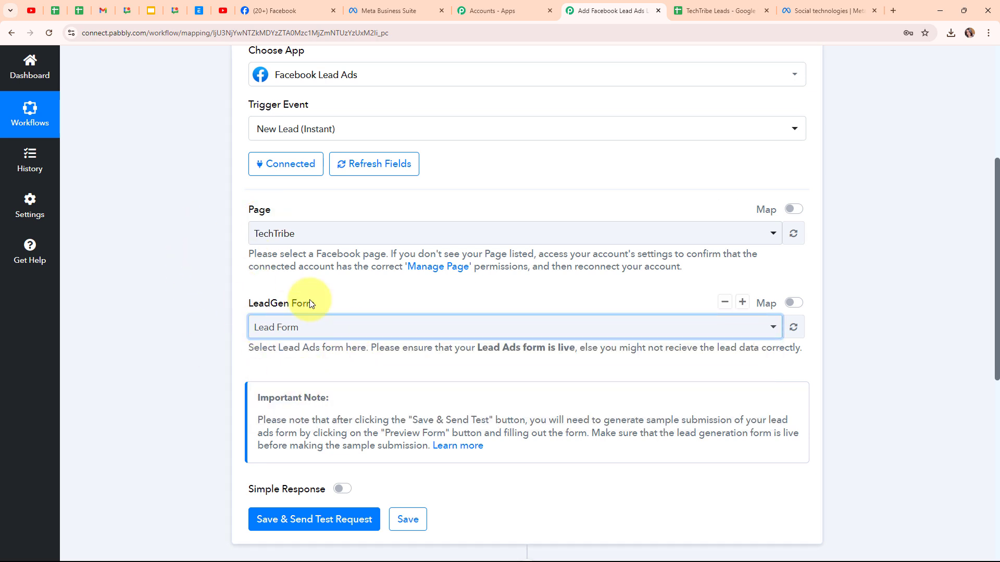
Step: Save the Facebook Lead Ads trigger and send a test request so it waits for a webhook response
scroll(391, 322, down, 2)
scroll(392, 324, down, 2)
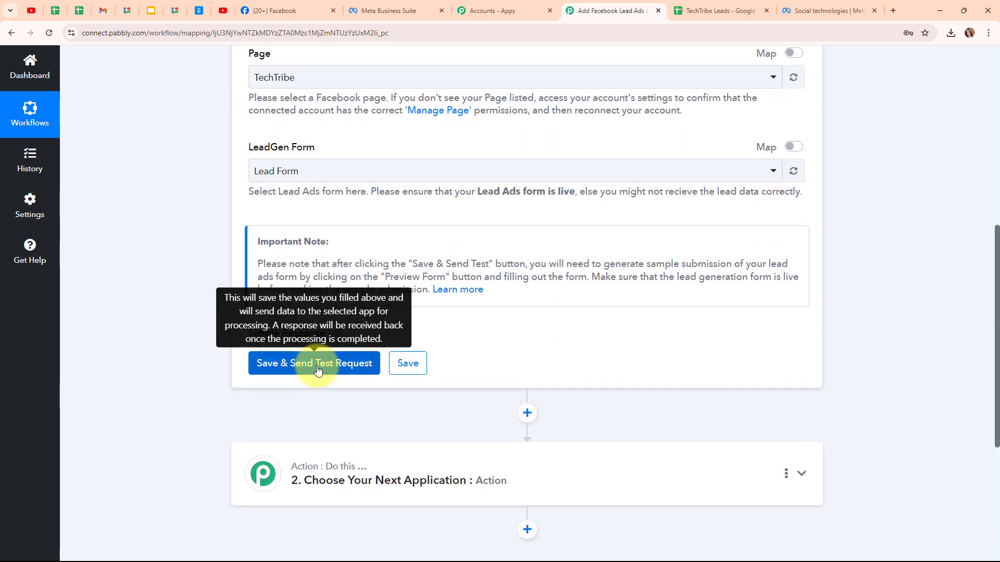
click(318, 370)
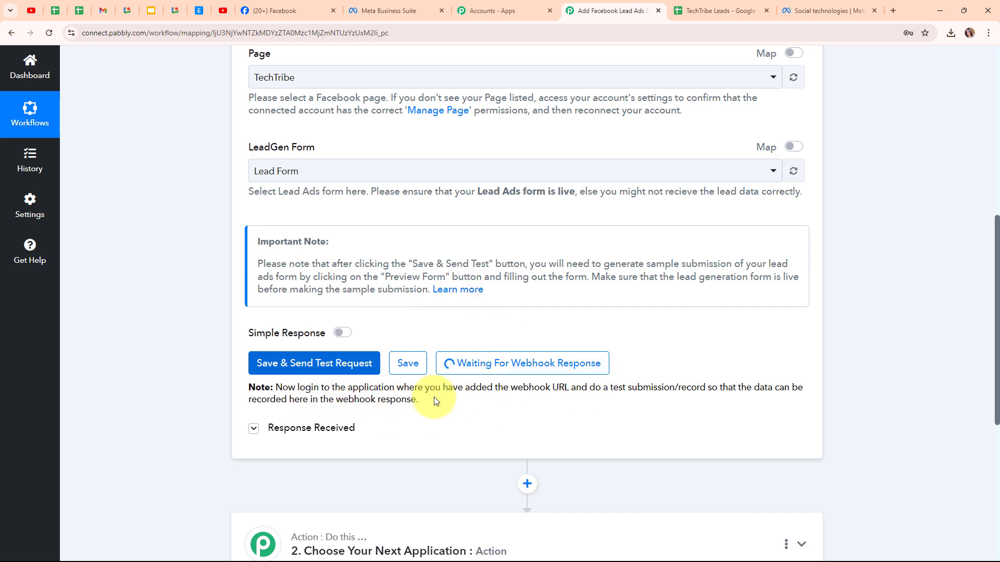
Step: Switch to Meta for Developers, open the Lead Ads testing tool and preview TechTribe's Lead Form
click(823, 11)
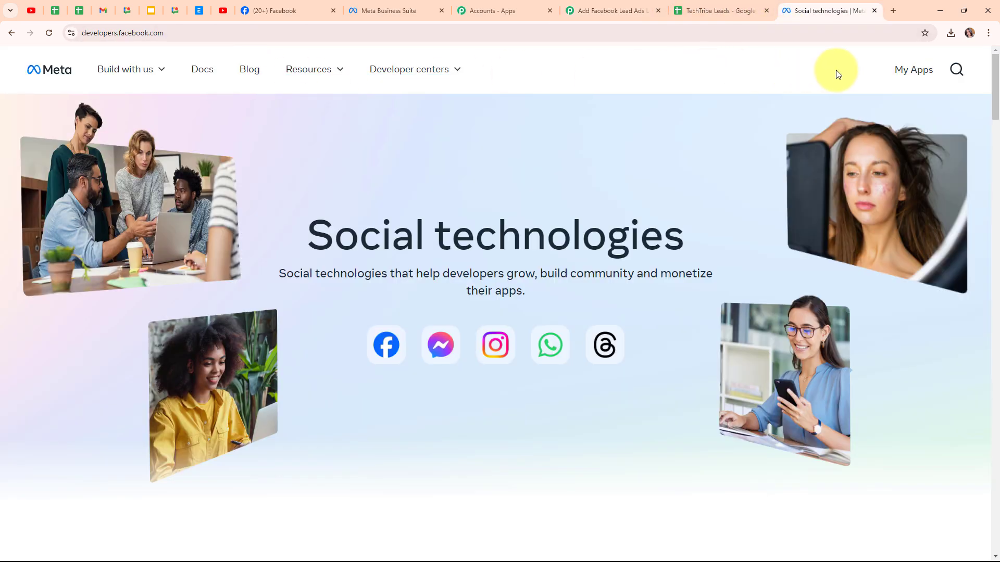
click(907, 77)
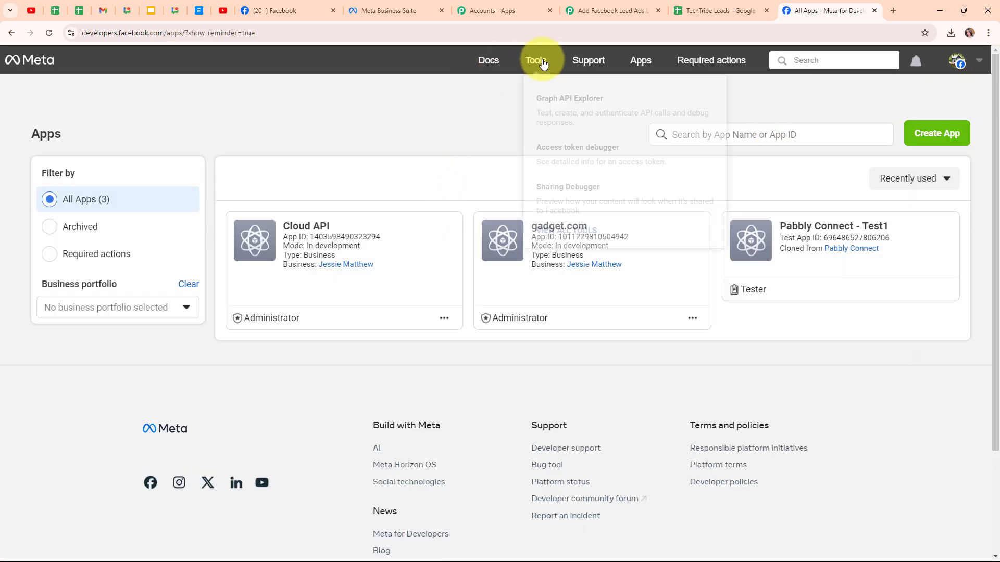
click(542, 62)
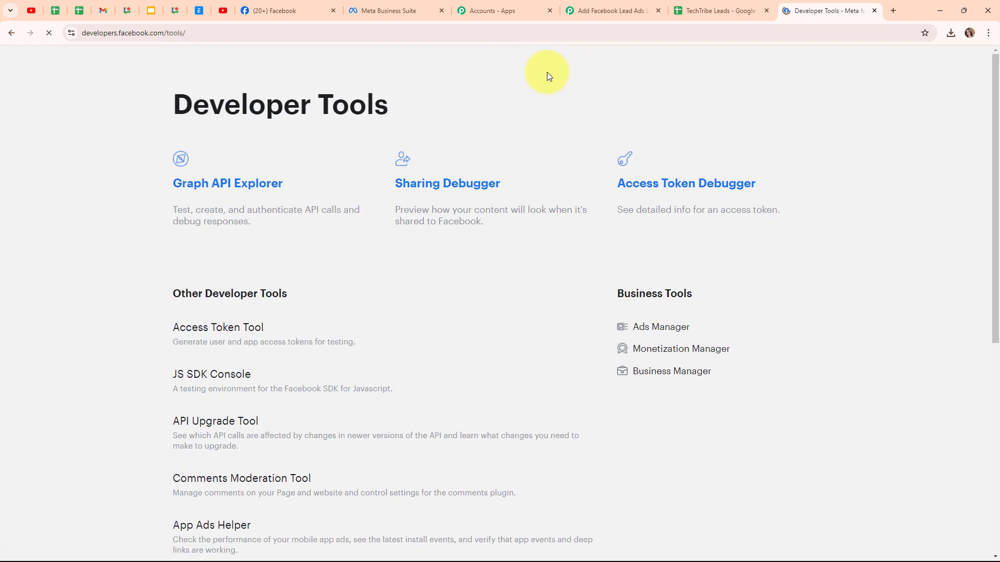
scroll(397, 334, down, 6)
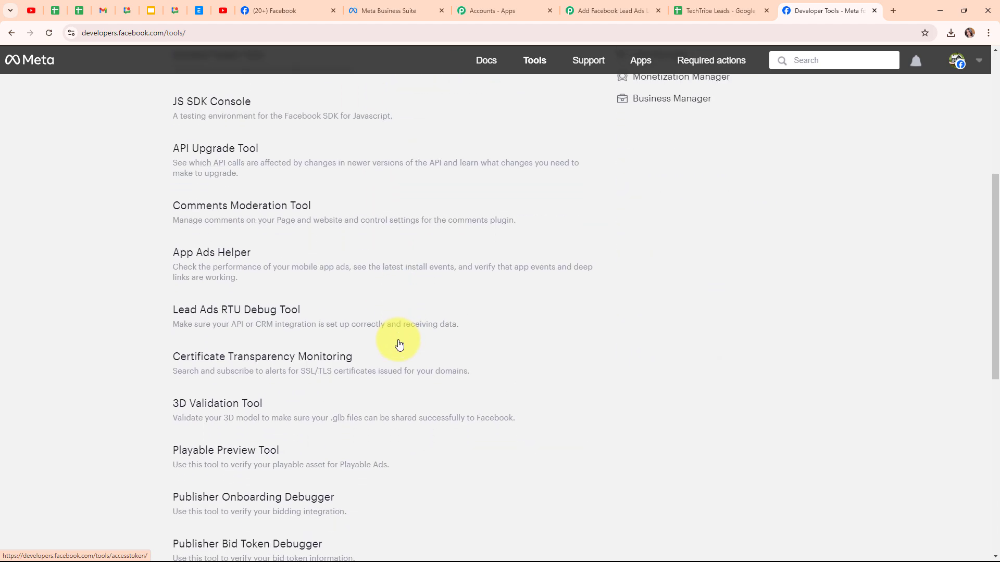
click(267, 306)
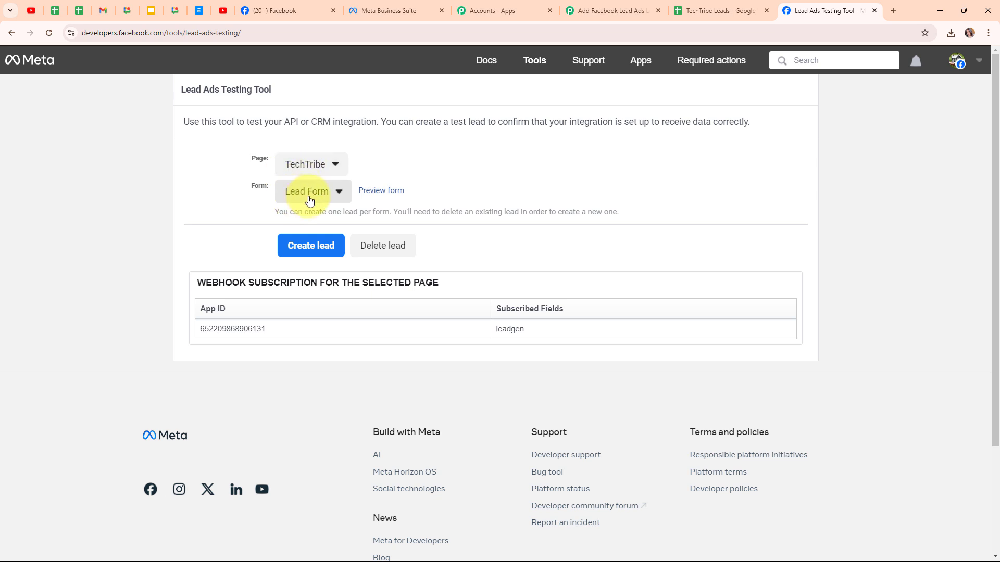
click(383, 195)
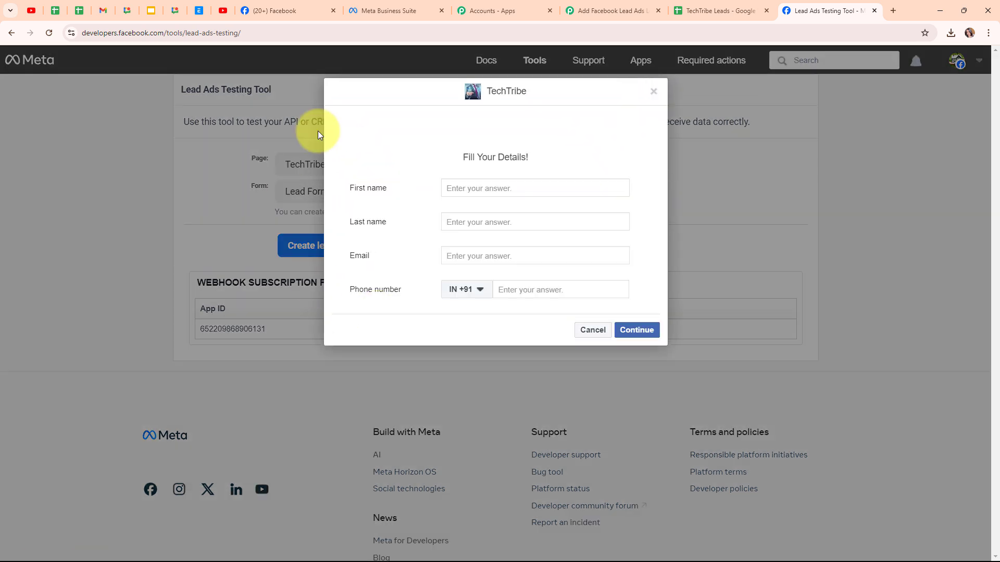
Step: Fill in the preview form with first name Test, last name User, the contact's e-mail and phone number, and submit the test lead
click(500, 186)
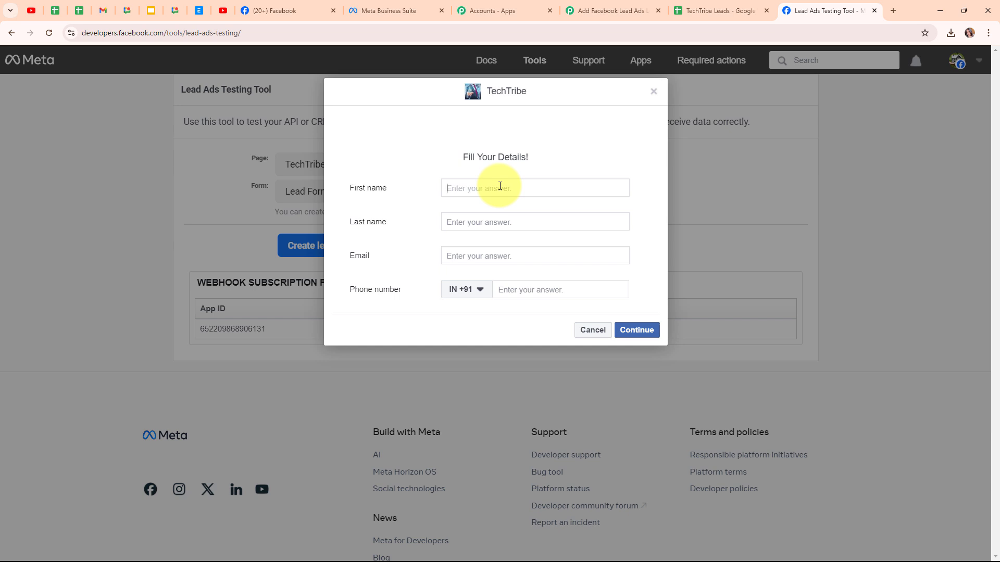
text(Test)
click(486, 222)
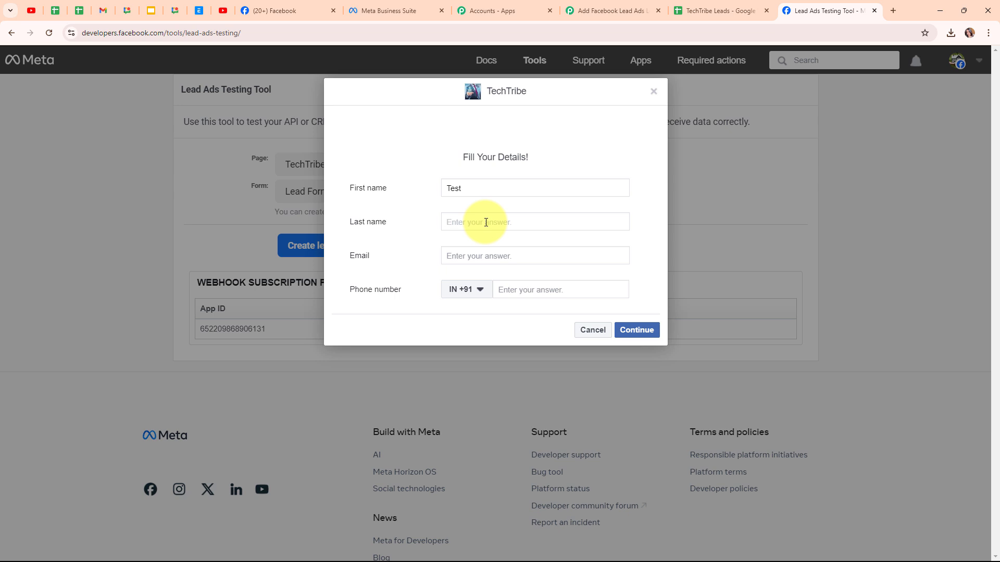
text(User)
click(488, 262)
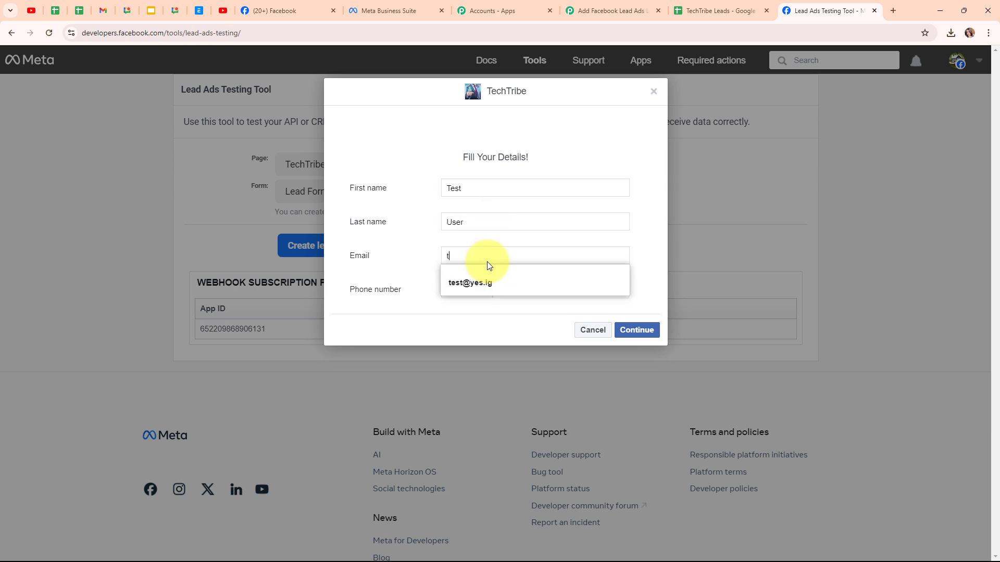
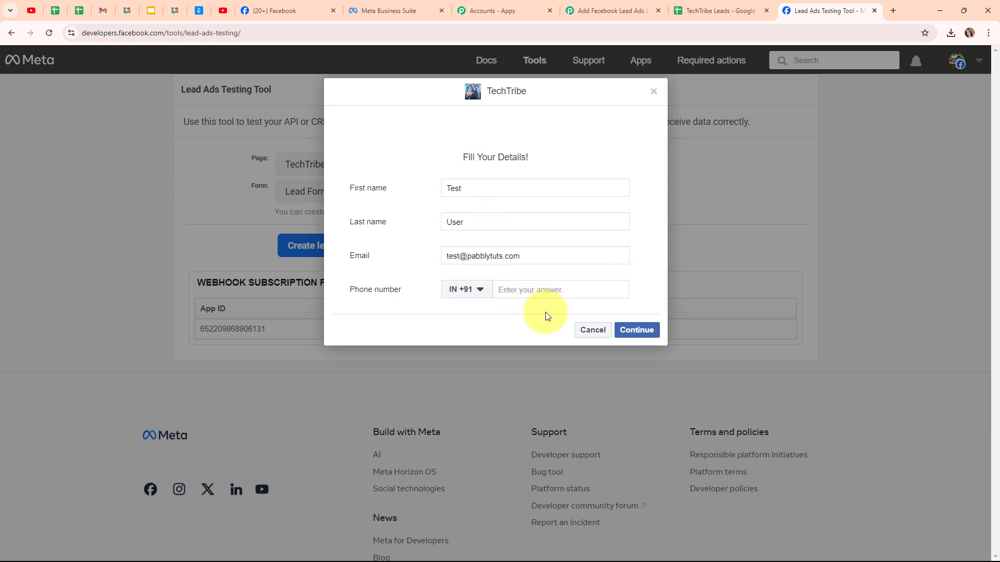
click(552, 289)
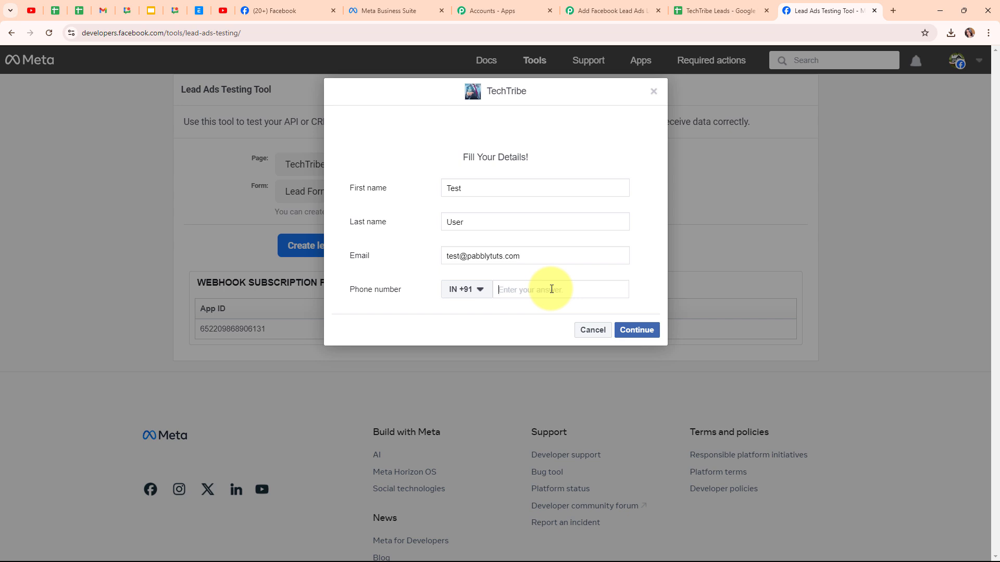
text(88888 88888)
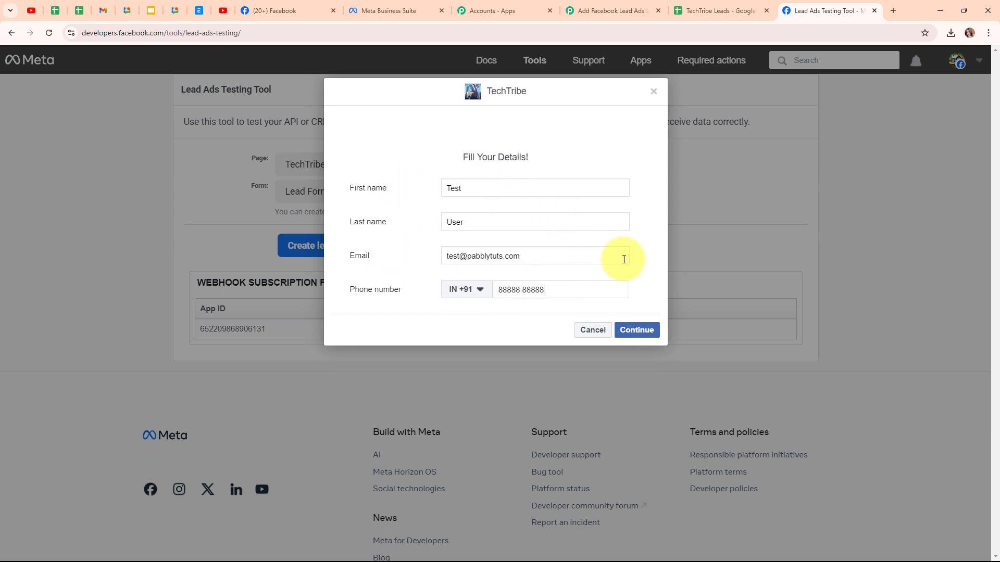
click(633, 336)
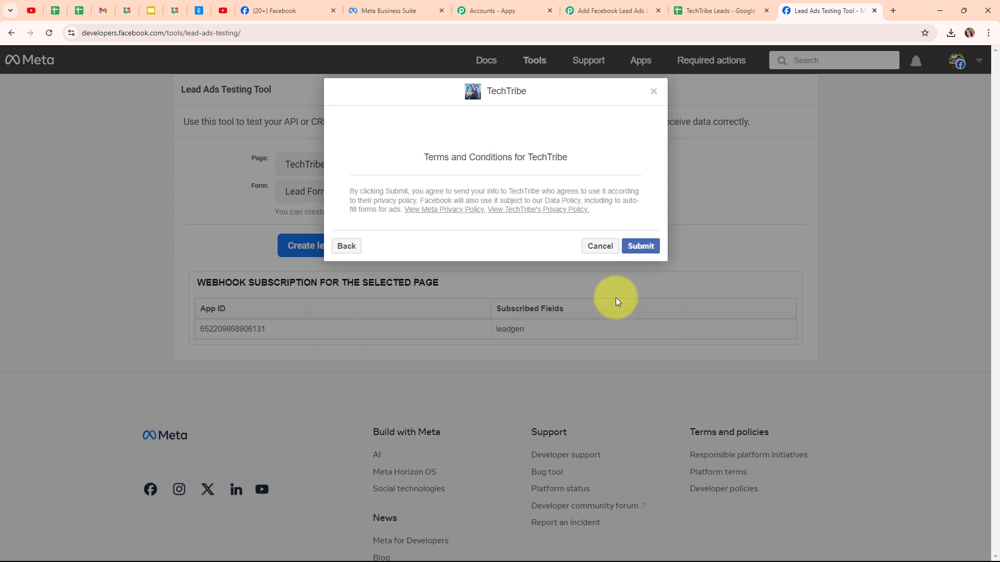
click(638, 246)
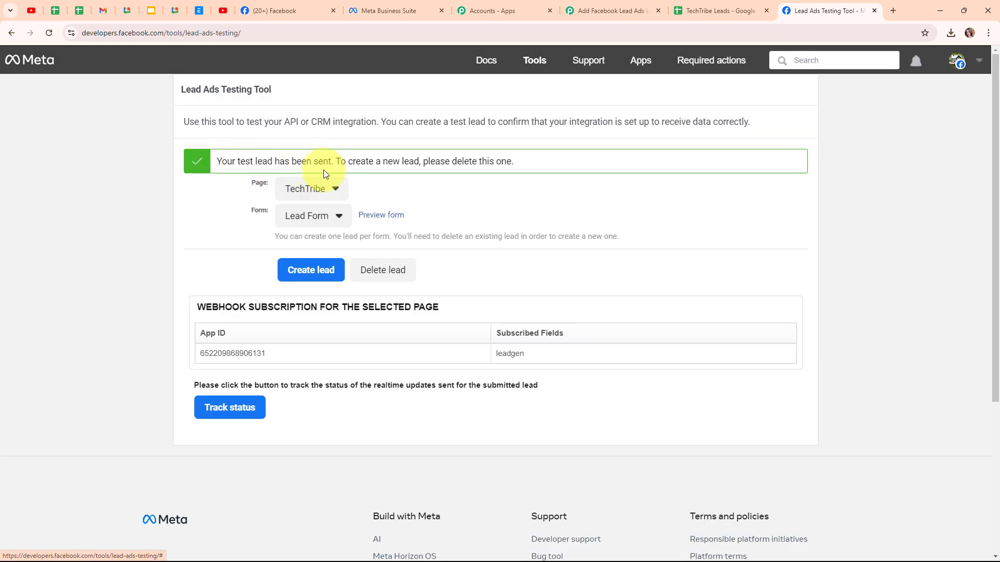
Step: Switch back to Pabbly Connect, examine the lead data received by the trigger, and collapse the trigger step
click(604, 10)
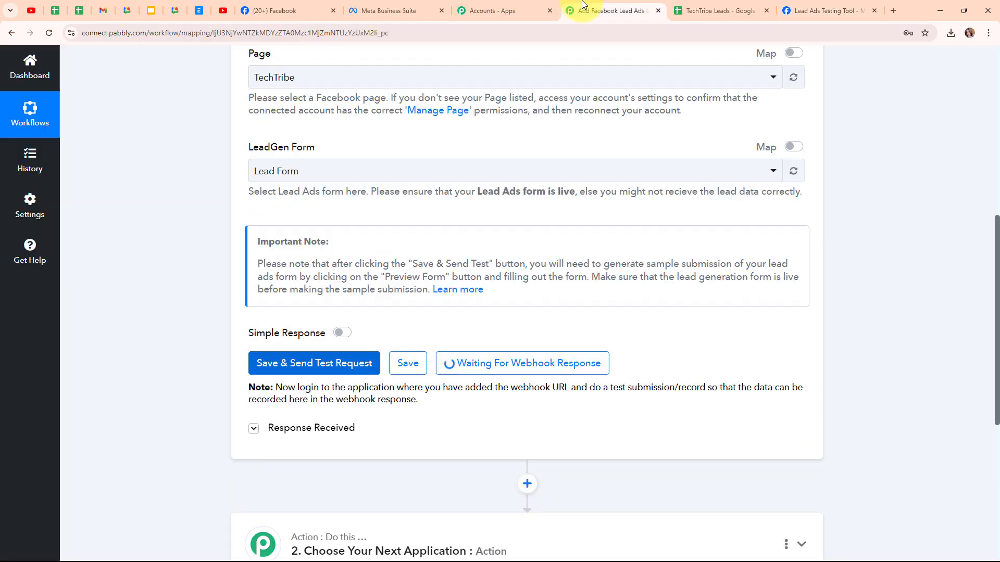
scroll(867, 240, down, 5)
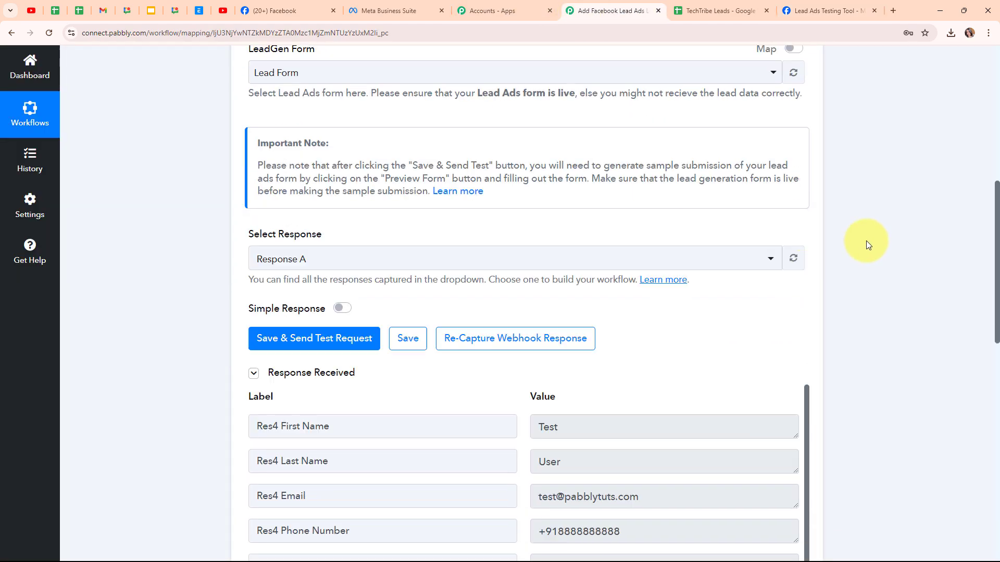
scroll(866, 240, down, 2)
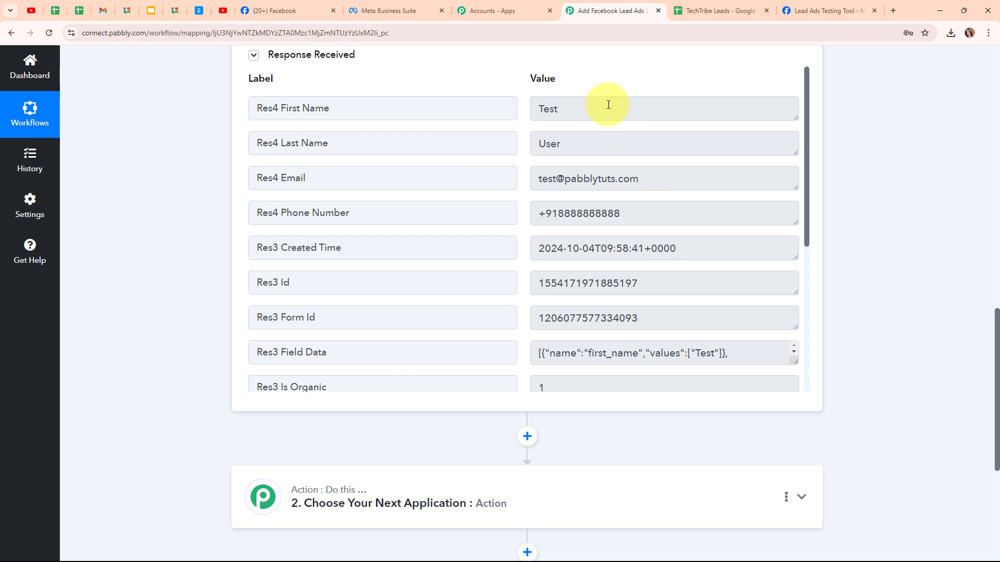
drag(605, 107, 482, 149)
drag(536, 177, 567, 230)
scroll(643, 282, down, 3)
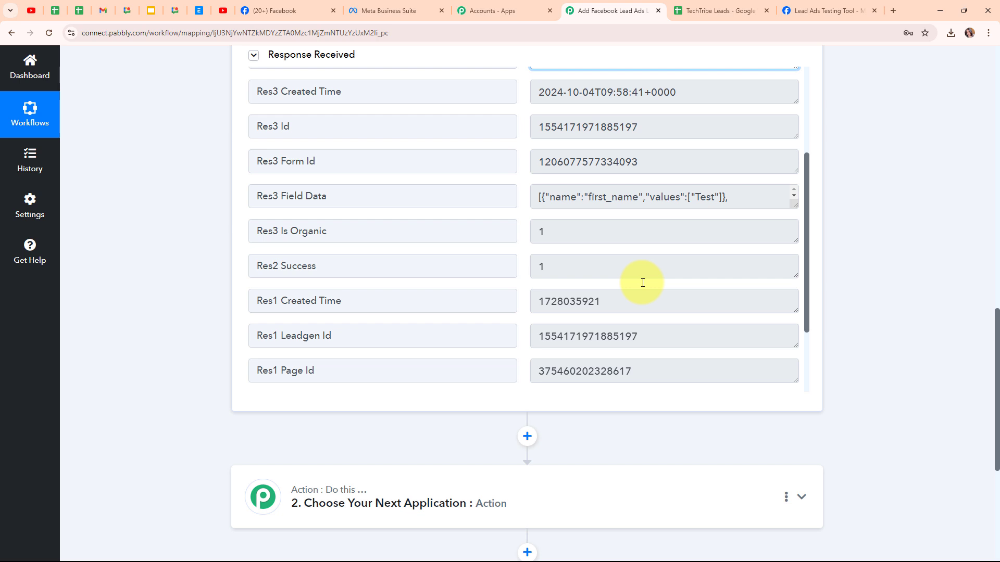
scroll(643, 283, down, 3)
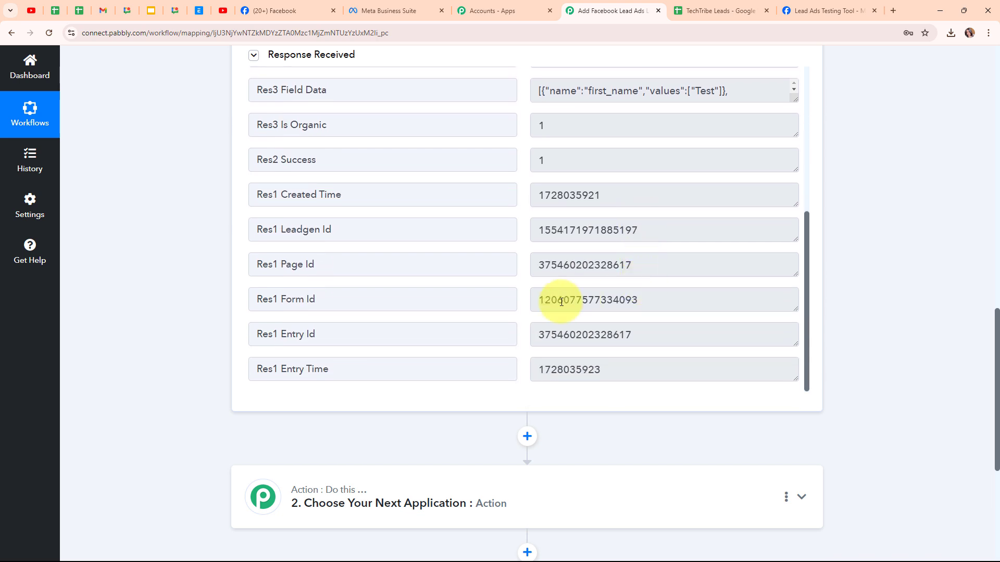
scroll(859, 273, up, 15)
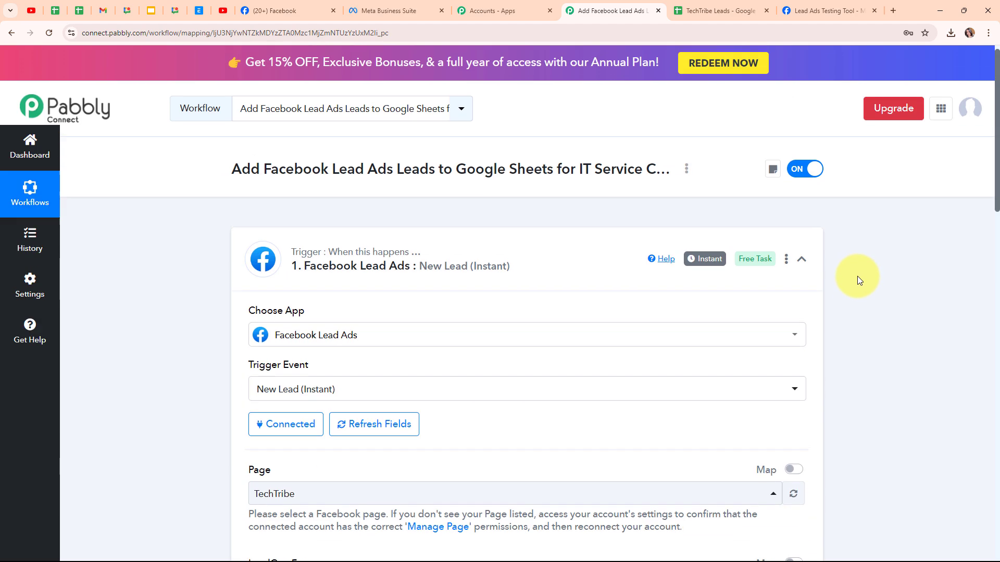
click(801, 258)
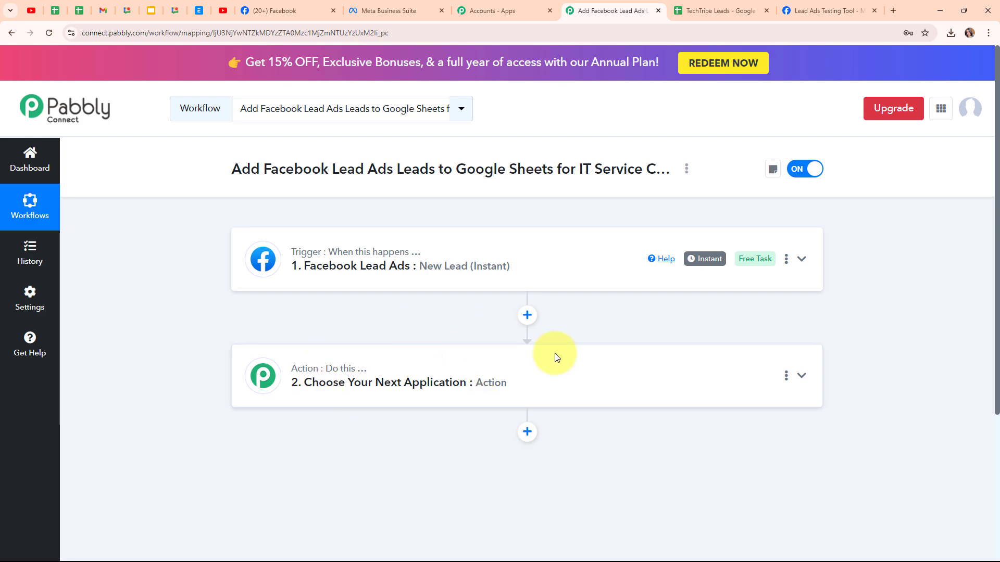
Step: Set Google Sheets as the action app with Add New Row as the action event
click(493, 369)
scroll(492, 368, down, 3)
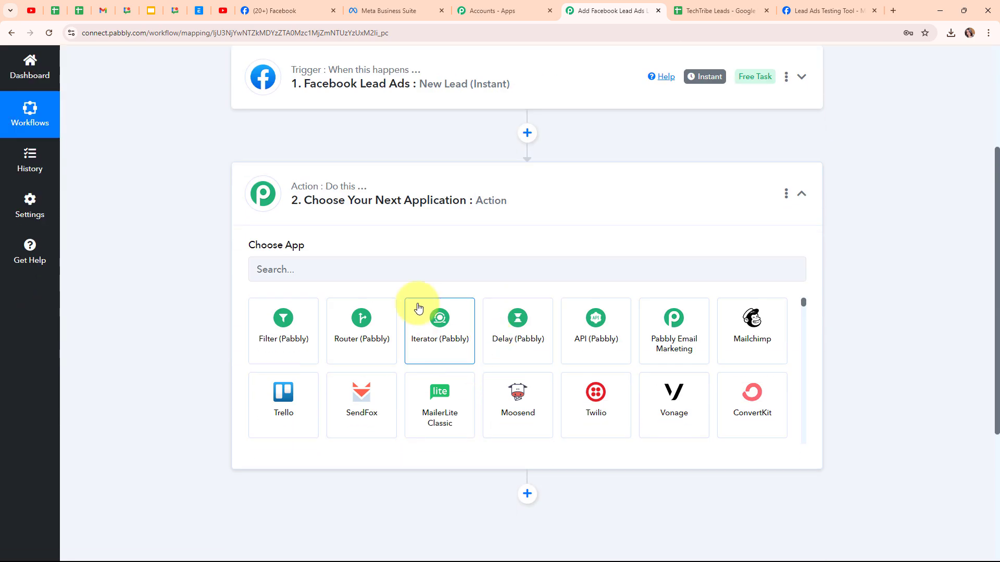
click(288, 267)
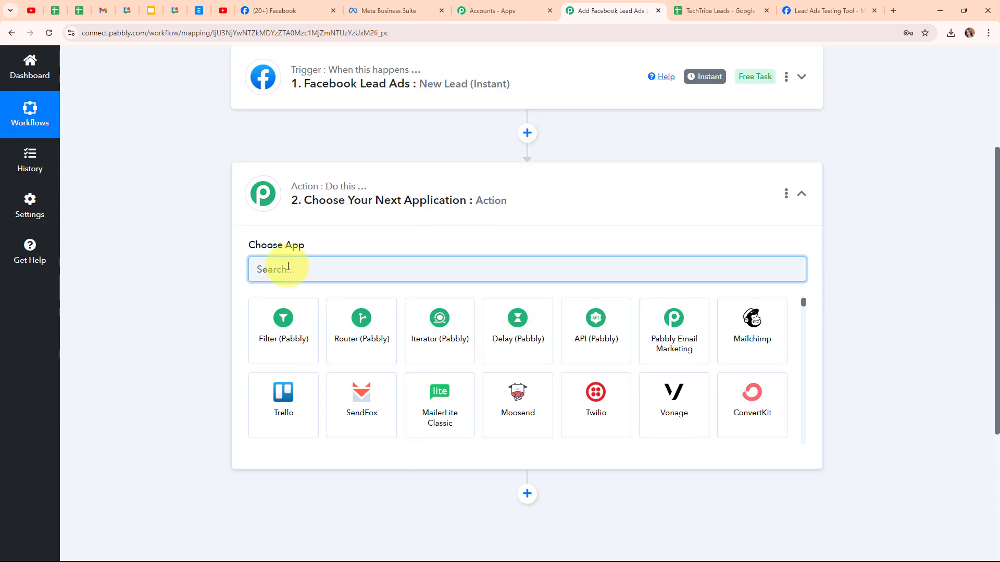
text(Goo)
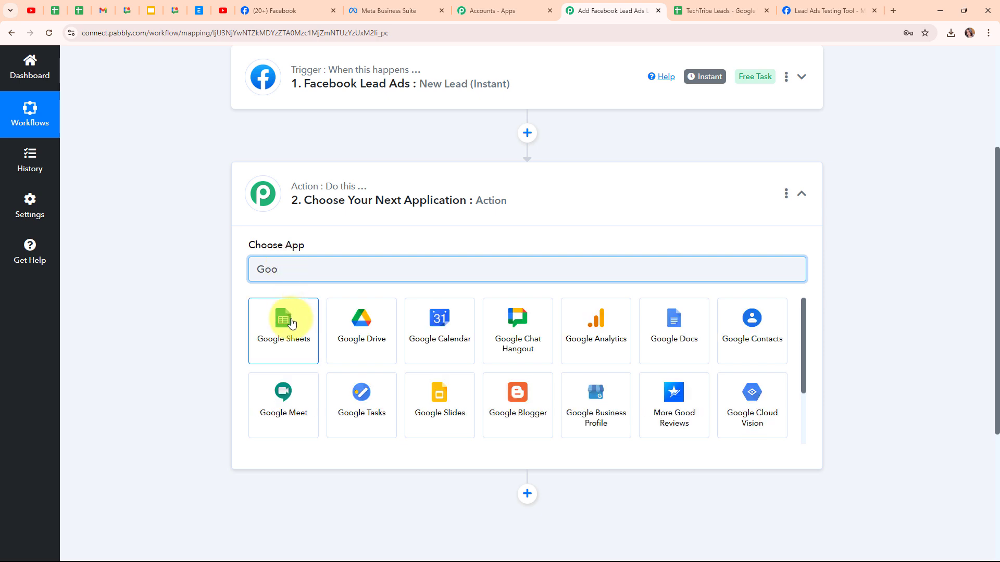
click(291, 323)
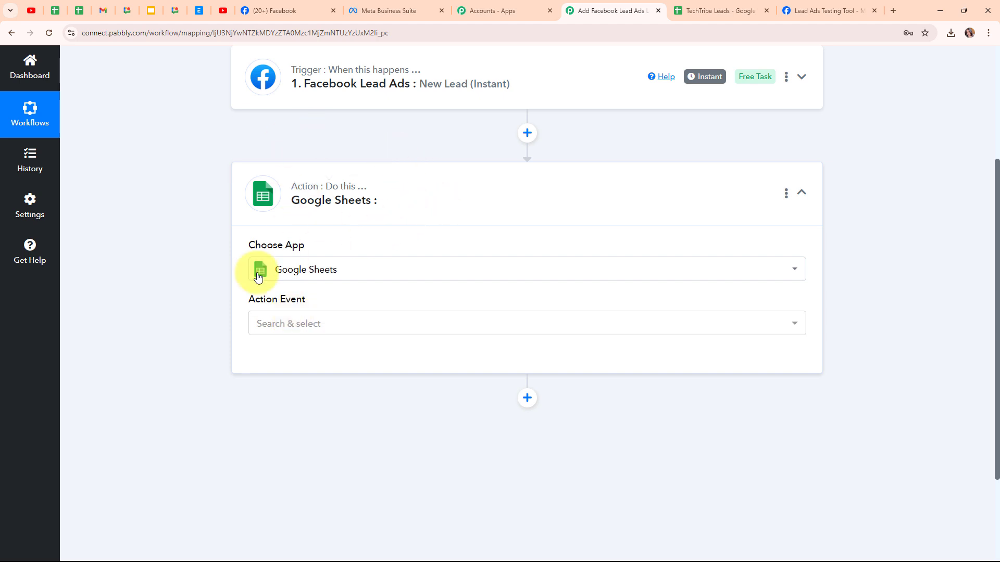
click(354, 334)
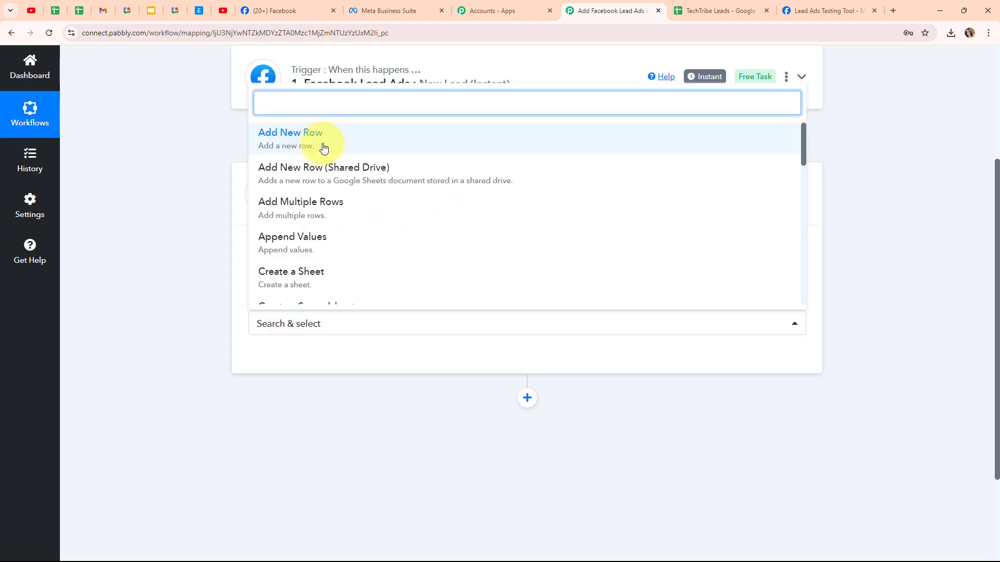
click(323, 148)
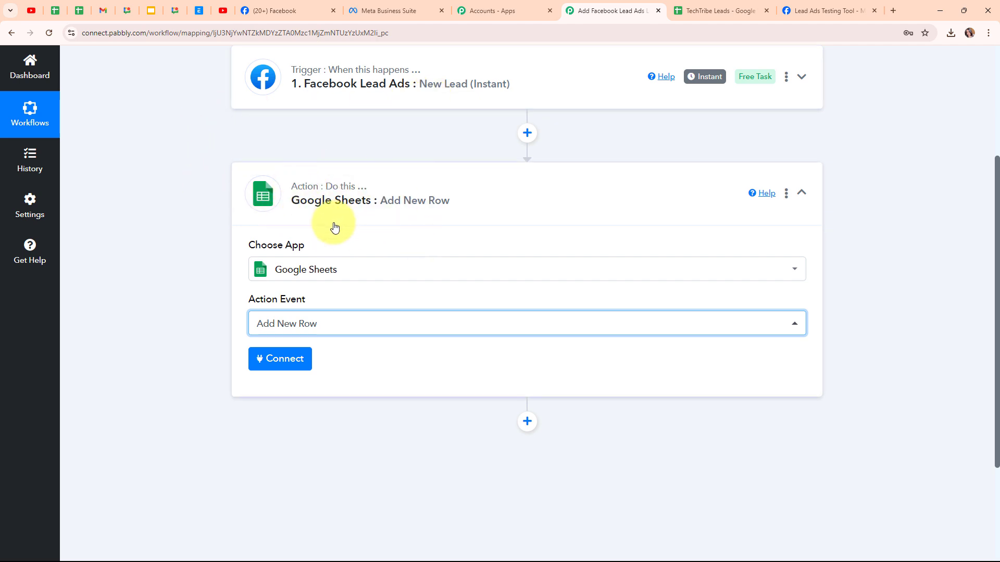
Step: Connect Google Sheets through a new connection by signing in with the Google account and granting Pabbly Connect access
click(281, 368)
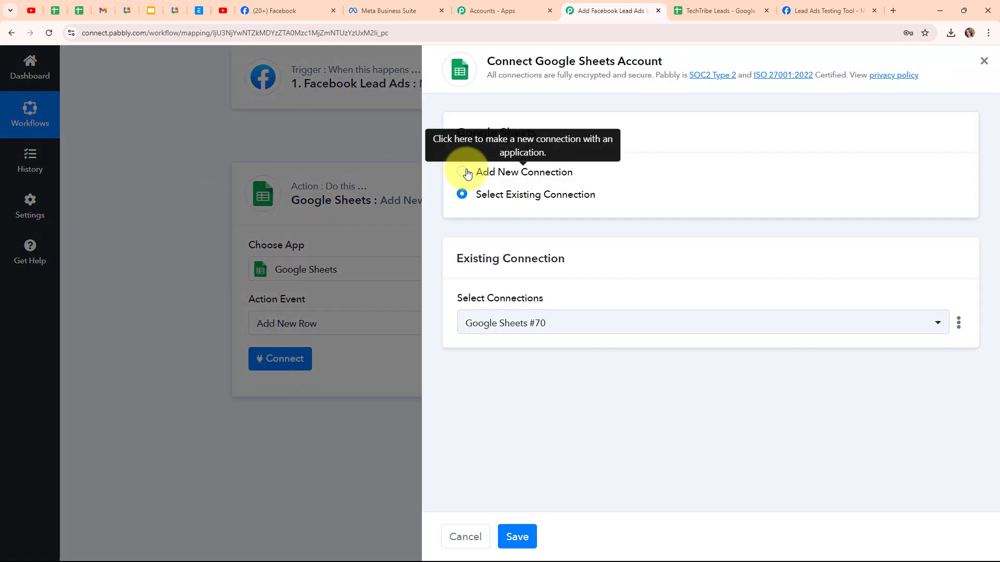
click(463, 173)
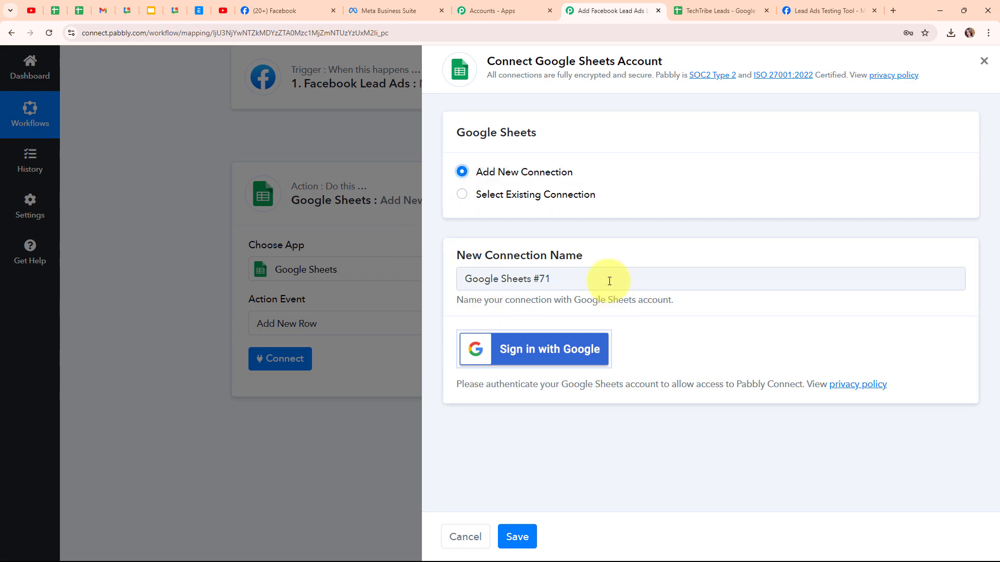
click(571, 354)
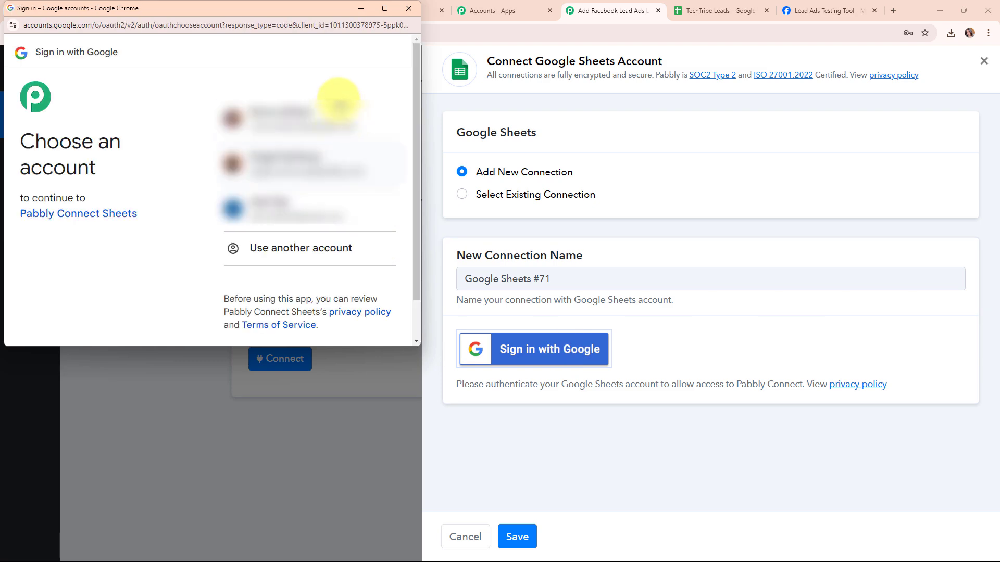
click(332, 115)
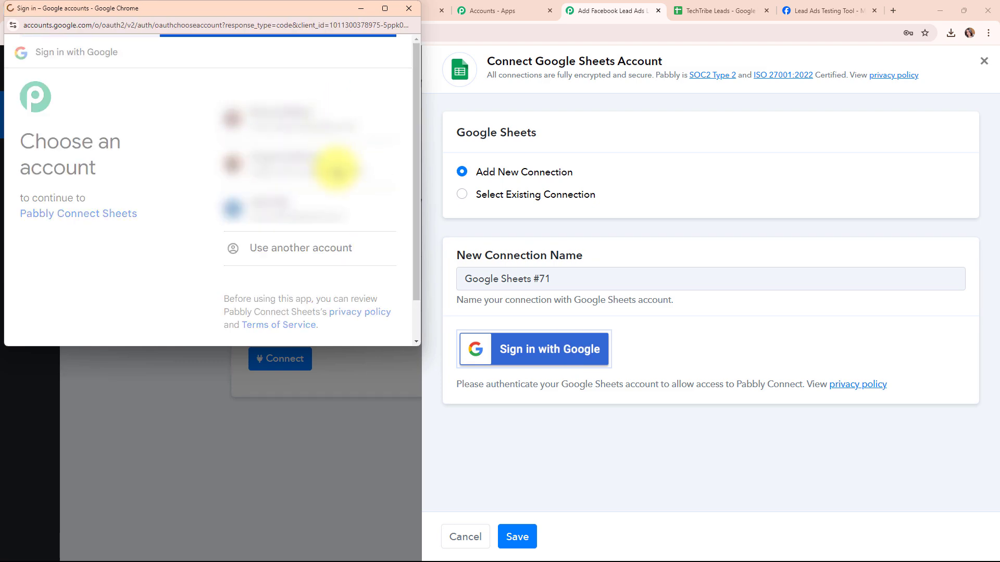
click(343, 294)
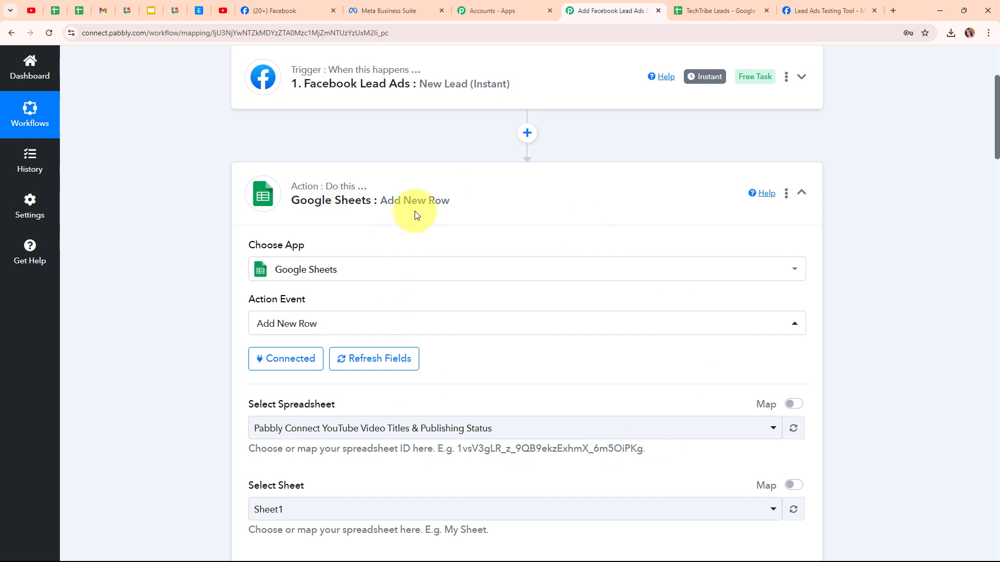
Step: Check the TechTribe Leads spreadsheet and set TechTribe Leads as the action's spreadsheet with Sheet1 as the sheet
scroll(498, 380, down, 5)
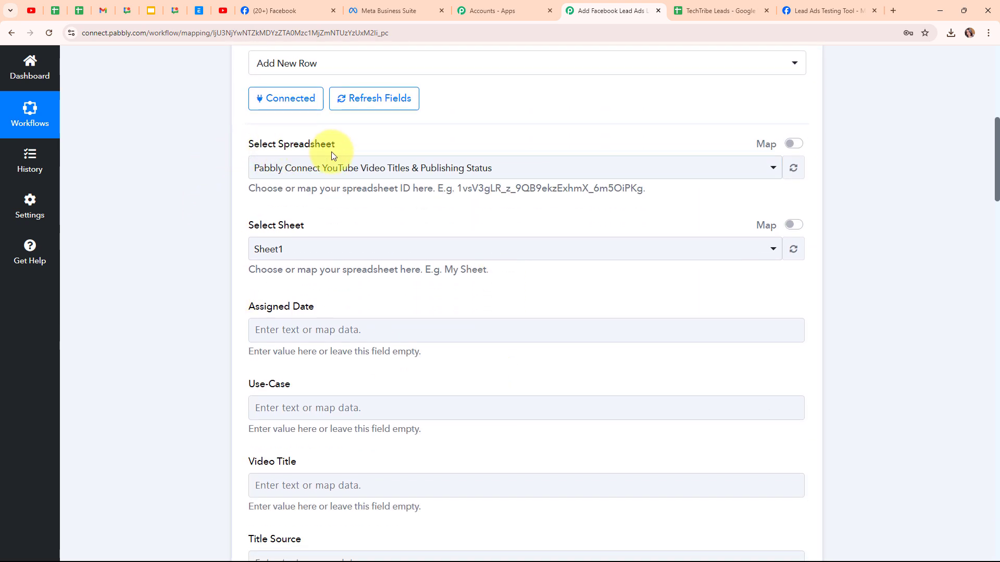
click(705, 6)
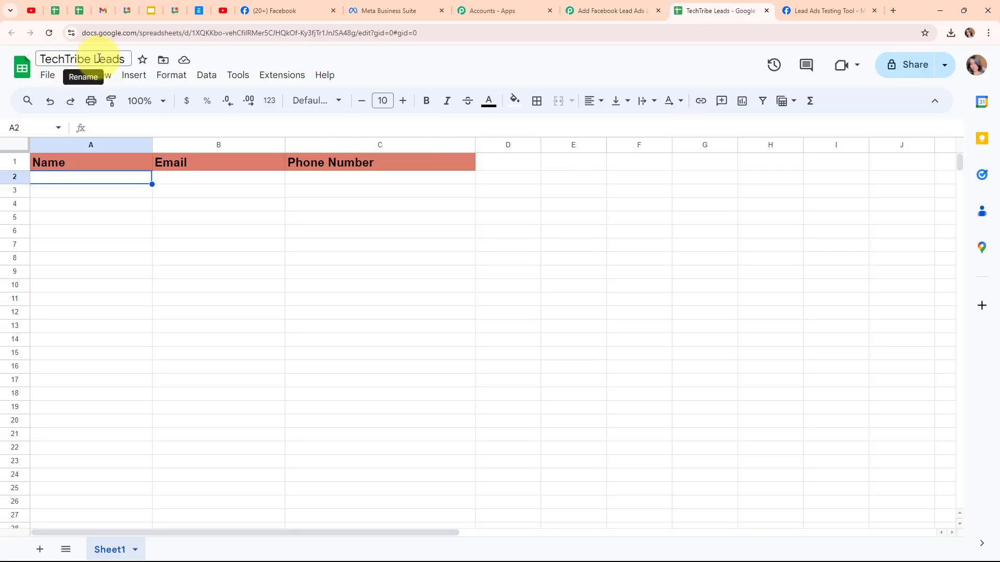
click(639, 8)
click(308, 168)
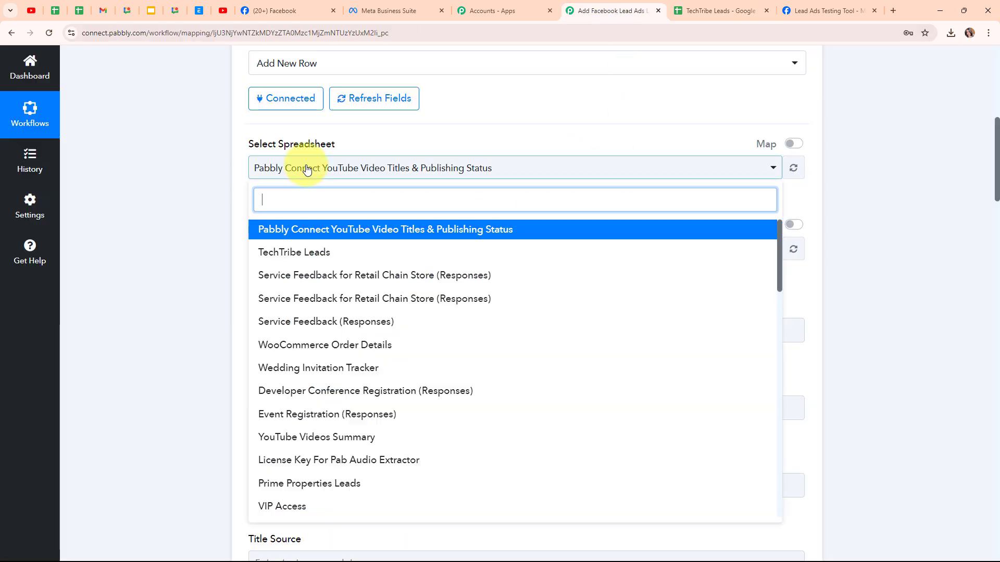
click(348, 259)
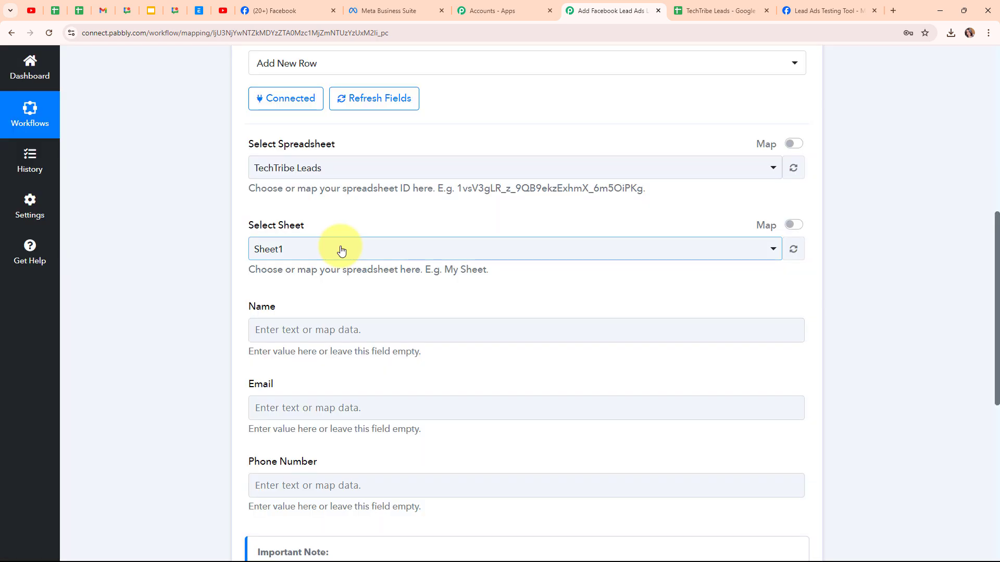
click(348, 259)
click(360, 312)
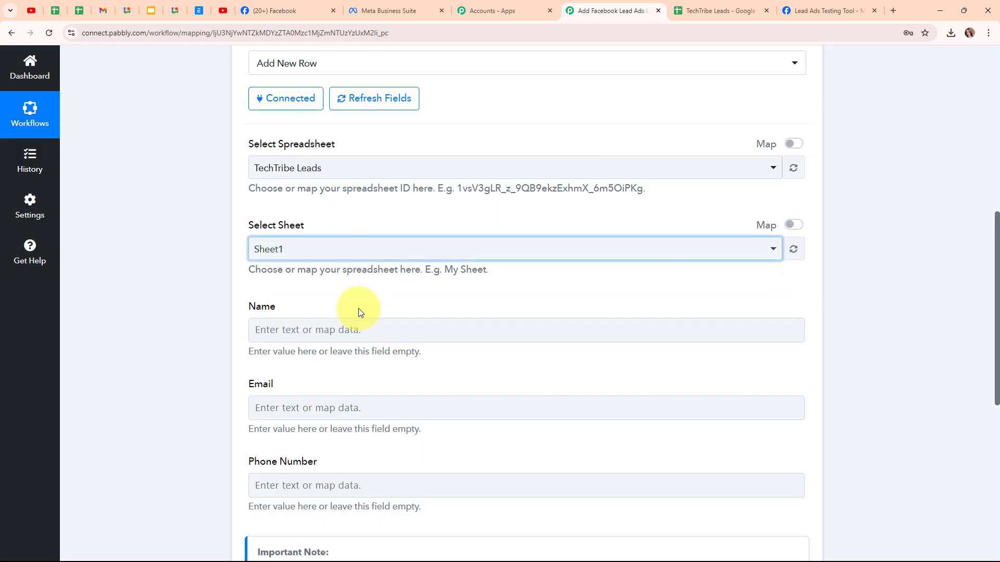
Step: Compare the action's fields with the spreadsheet columns and map Name to the Facebook lead's First Name and Last Name
scroll(501, 283, down, 3)
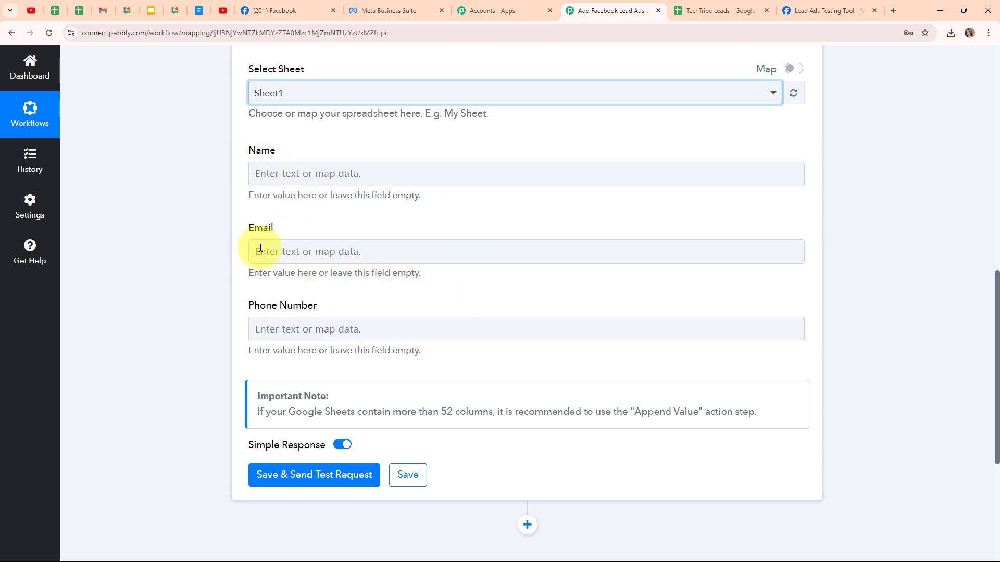
click(676, 11)
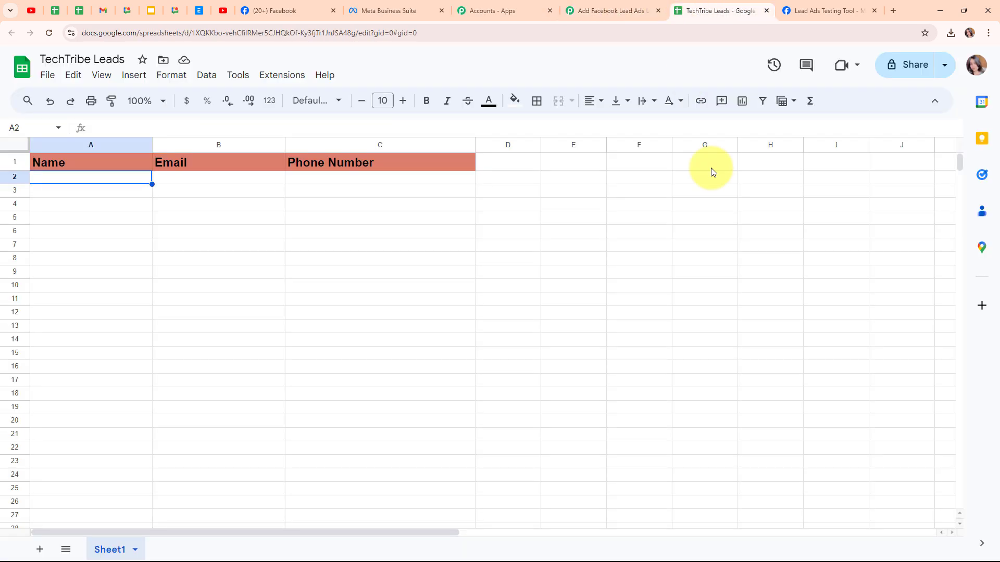
click(583, 11)
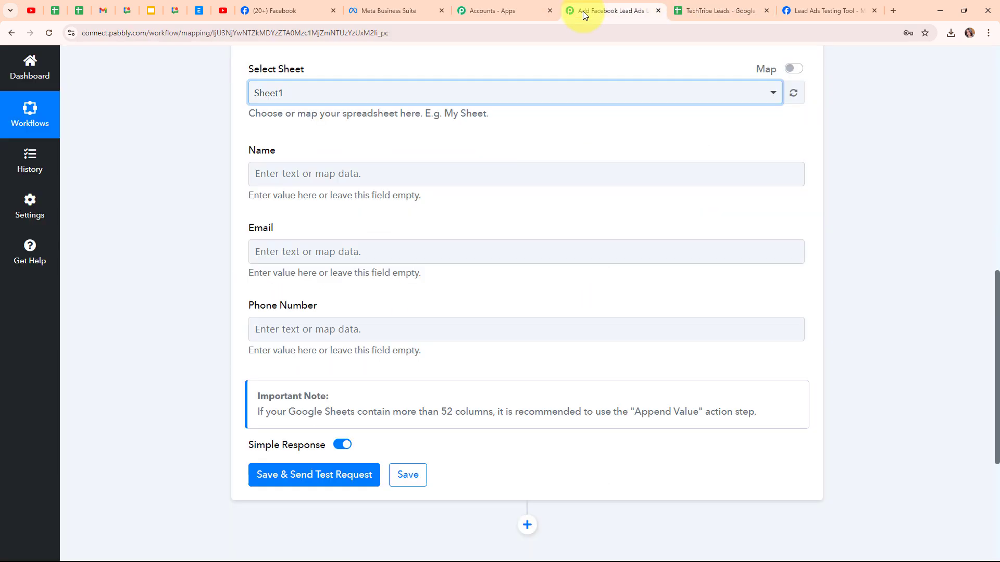
click(275, 168)
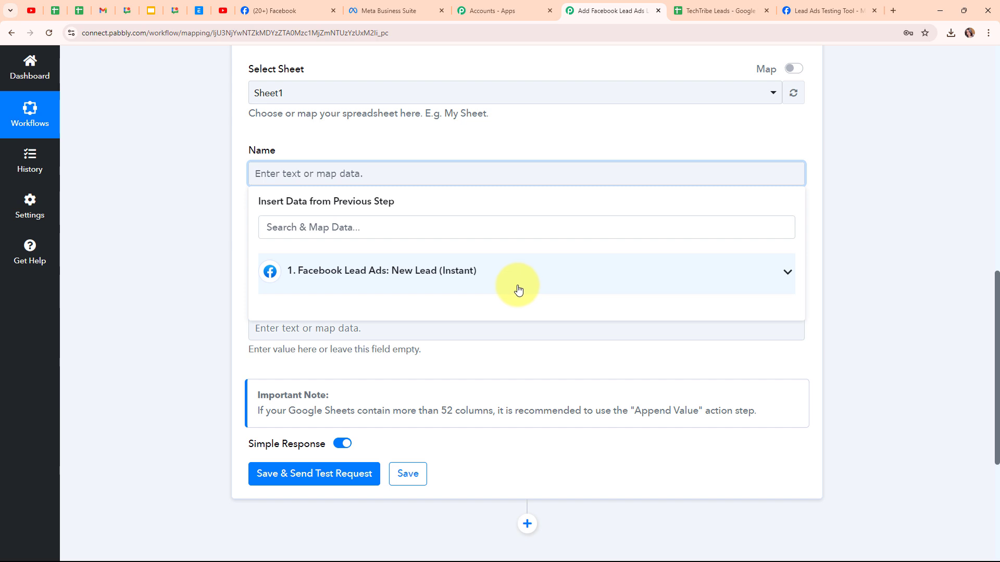
click(427, 283)
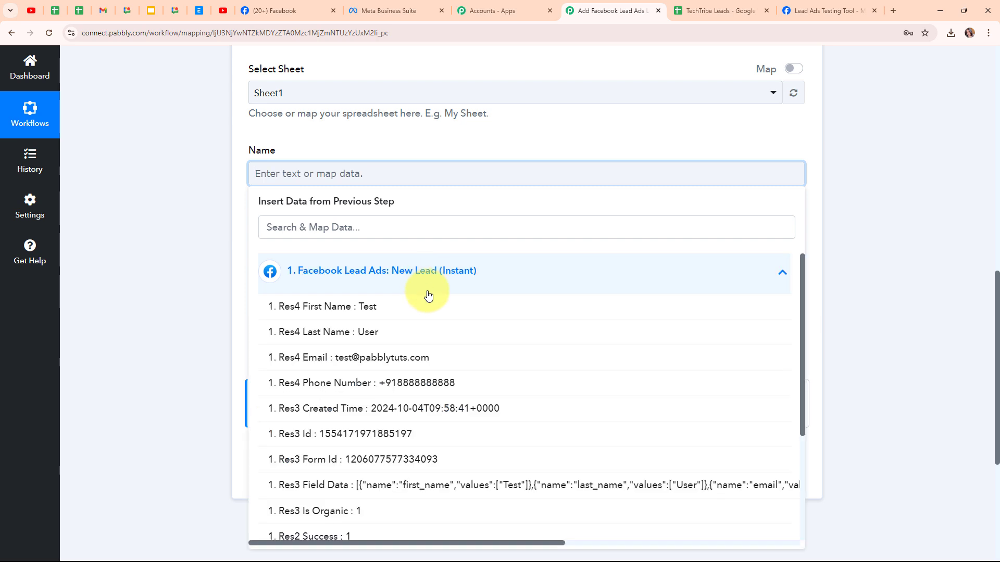
click(419, 317)
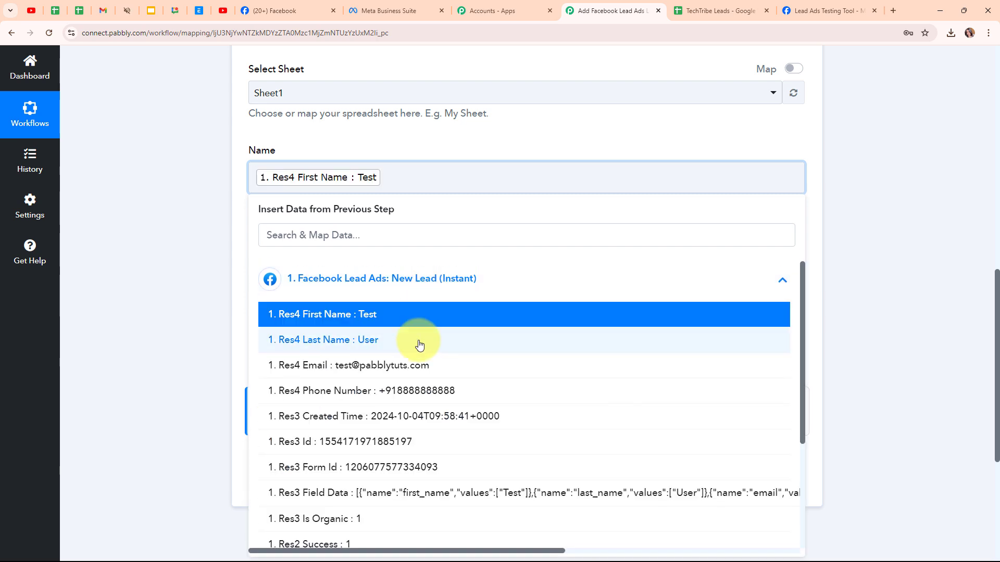
click(417, 341)
click(192, 235)
Step: Map the Email and Phone Number fields to the email and phone number from the Facebook Lead Ads trigger
scroll(503, 248, down, 1)
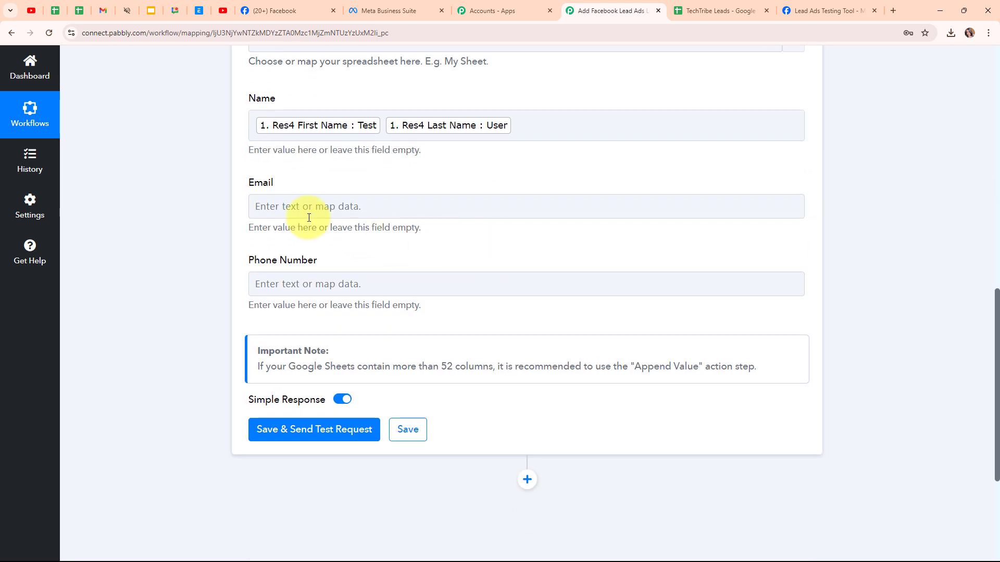
click(284, 211)
click(396, 305)
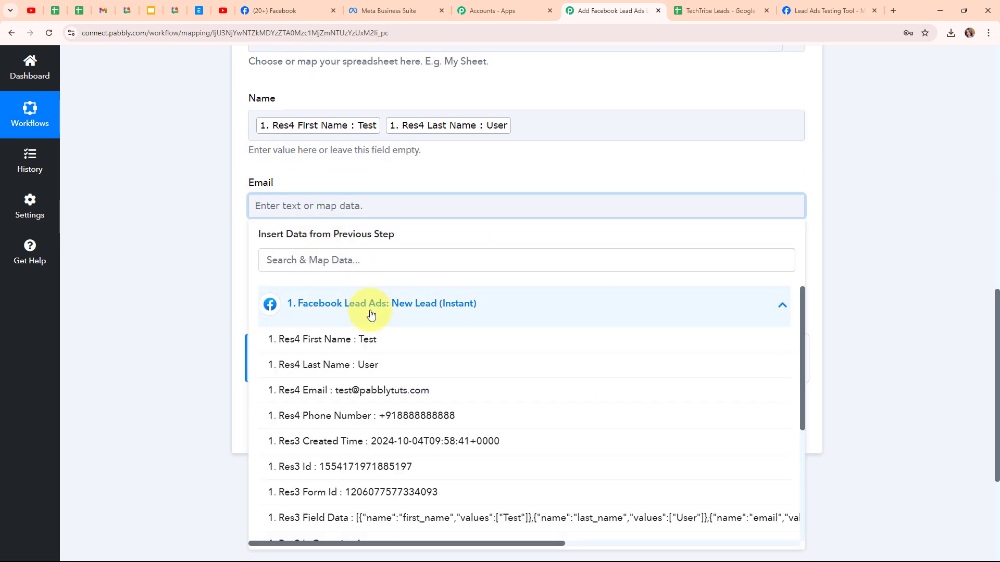
click(379, 388)
click(179, 282)
click(276, 289)
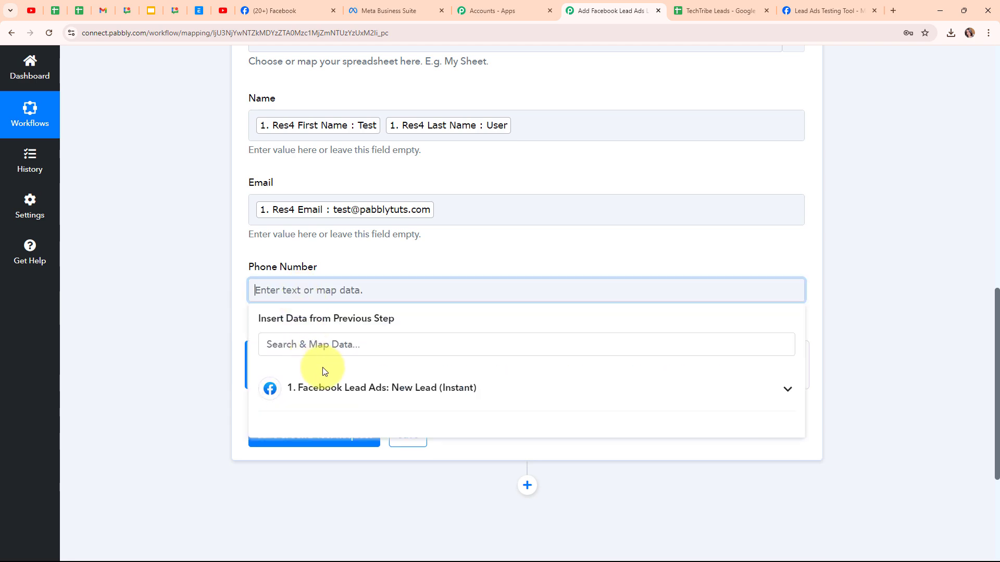
click(385, 388)
click(455, 500)
click(139, 226)
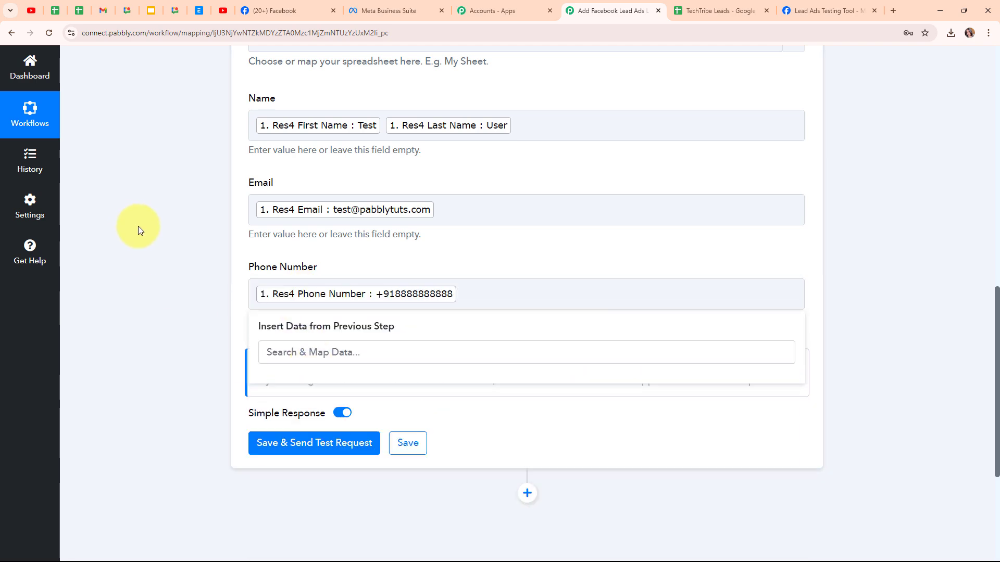
Step: Save the Google Sheets action with a test request, review the response received, and collapse the action step
scroll(521, 230, up, 2)
scroll(520, 231, down, 5)
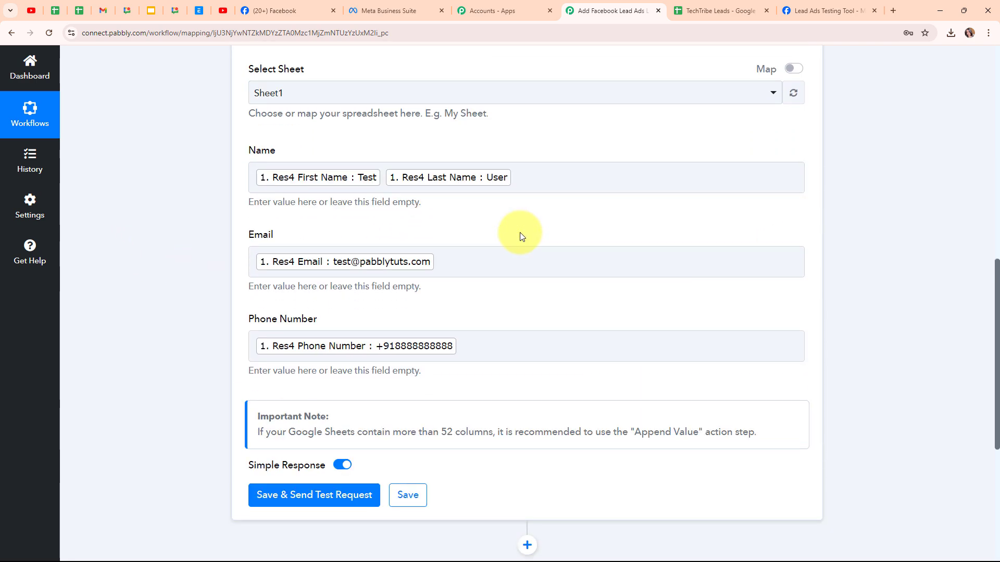
click(305, 288)
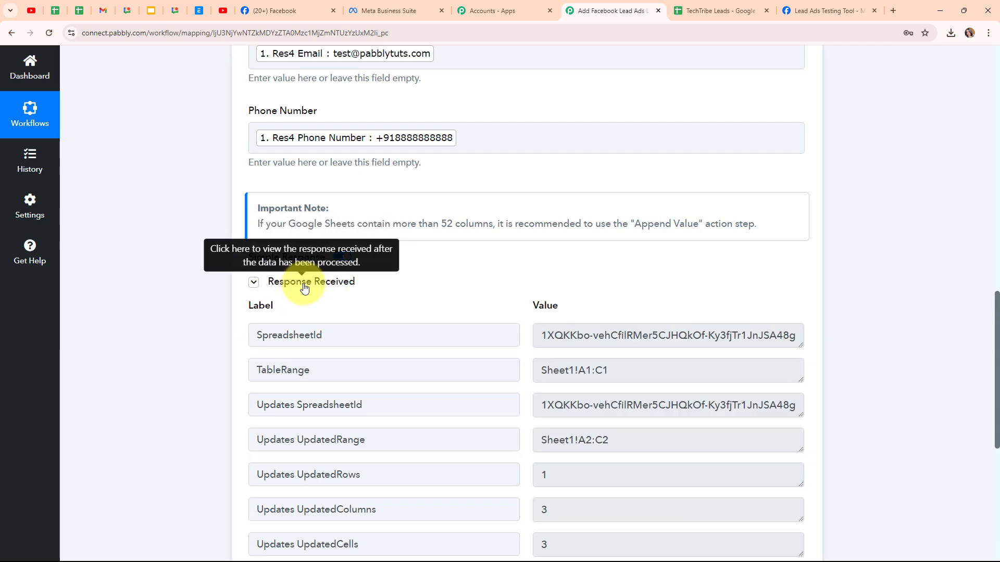
scroll(655, 302, down, 5)
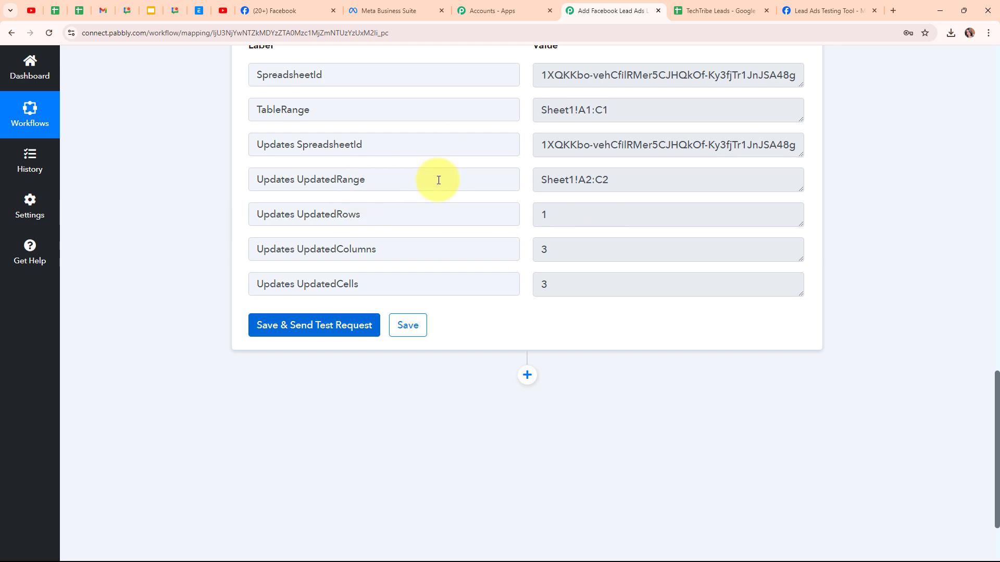
scroll(826, 189, up, 9)
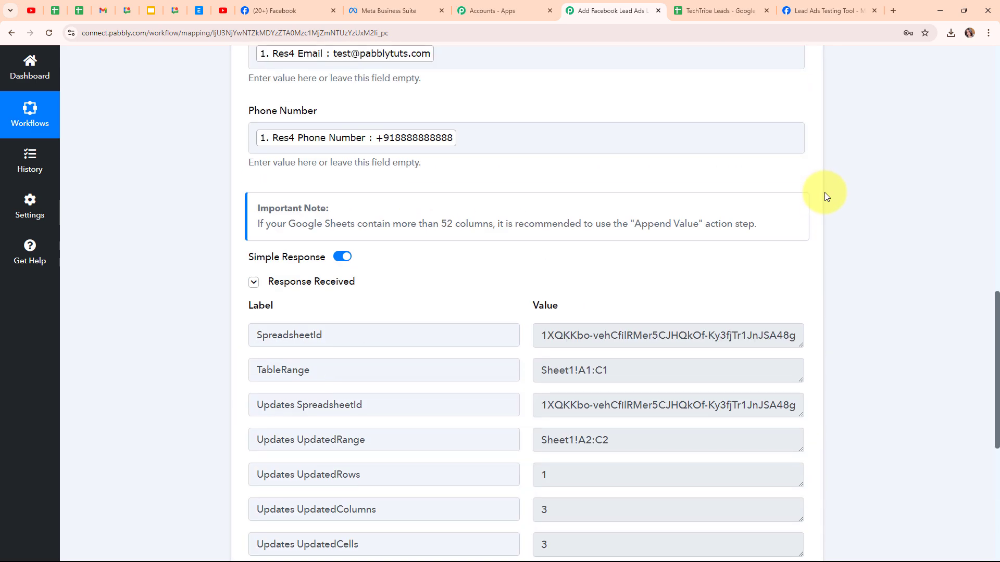
scroll(825, 197, up, 9)
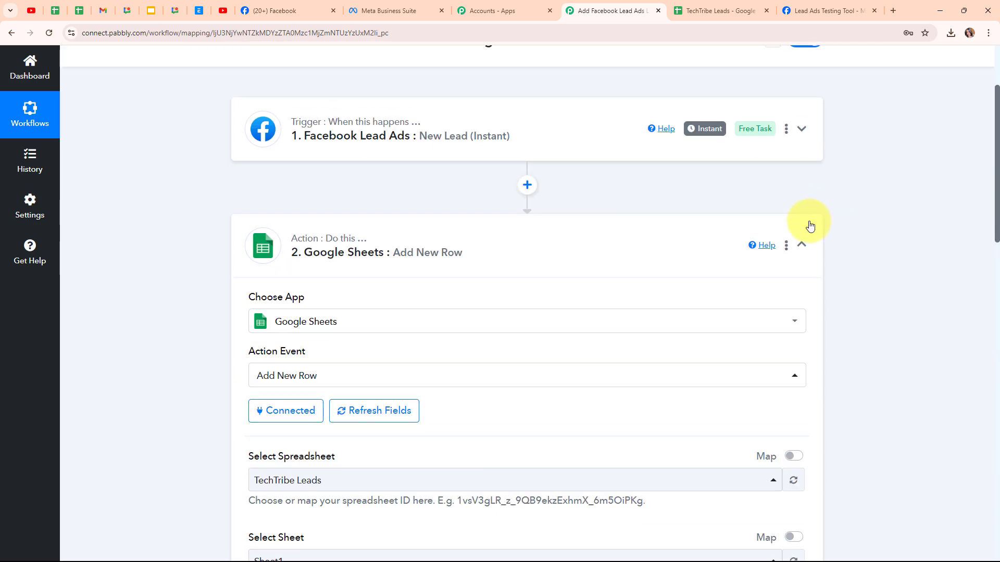
click(802, 245)
scroll(618, 243, up, 3)
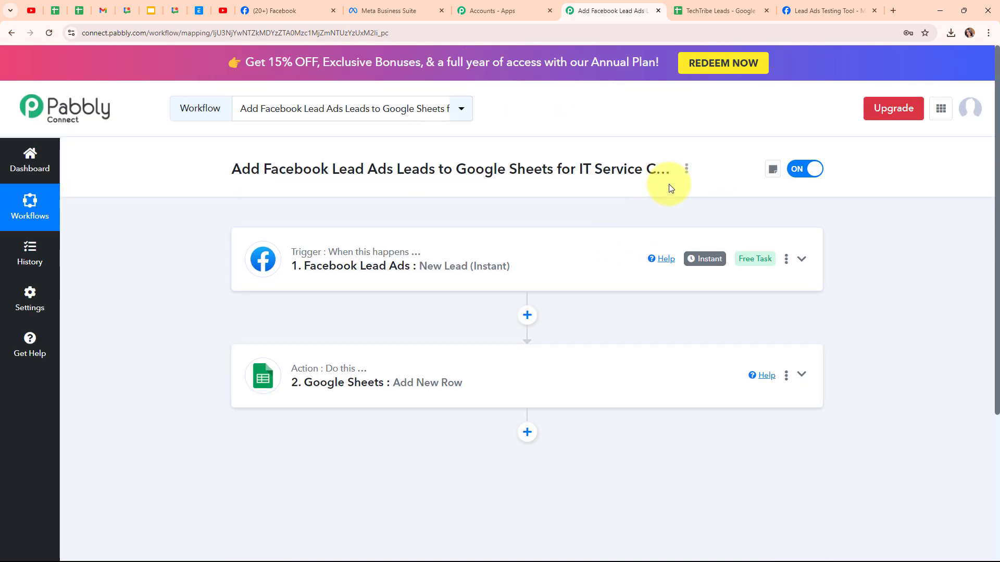
Step: Check the name, email and phone number cells in row 2 of the TechTribe Leads spreadsheet and return to Pabbly Connect
click(713, 11)
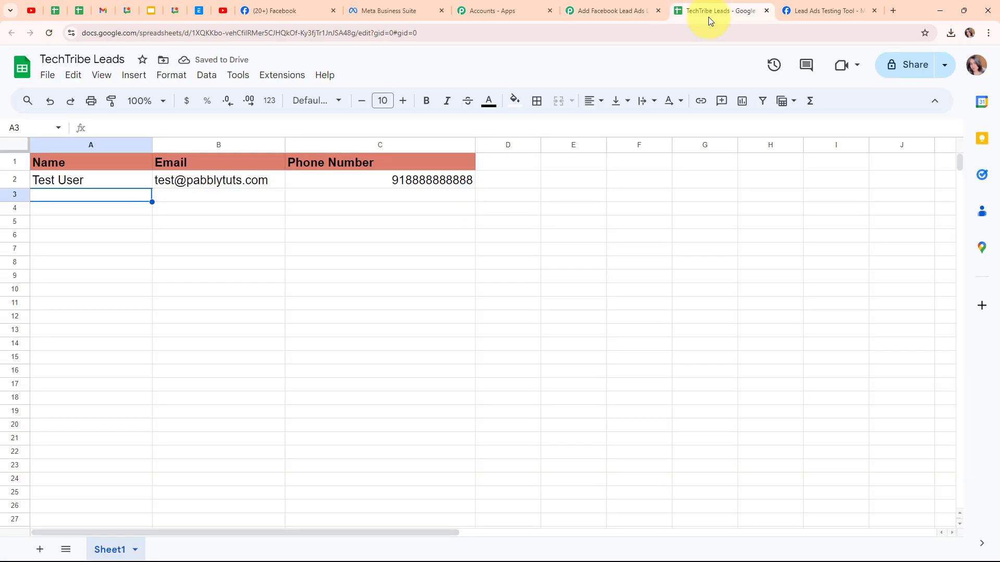
click(106, 185)
click(250, 190)
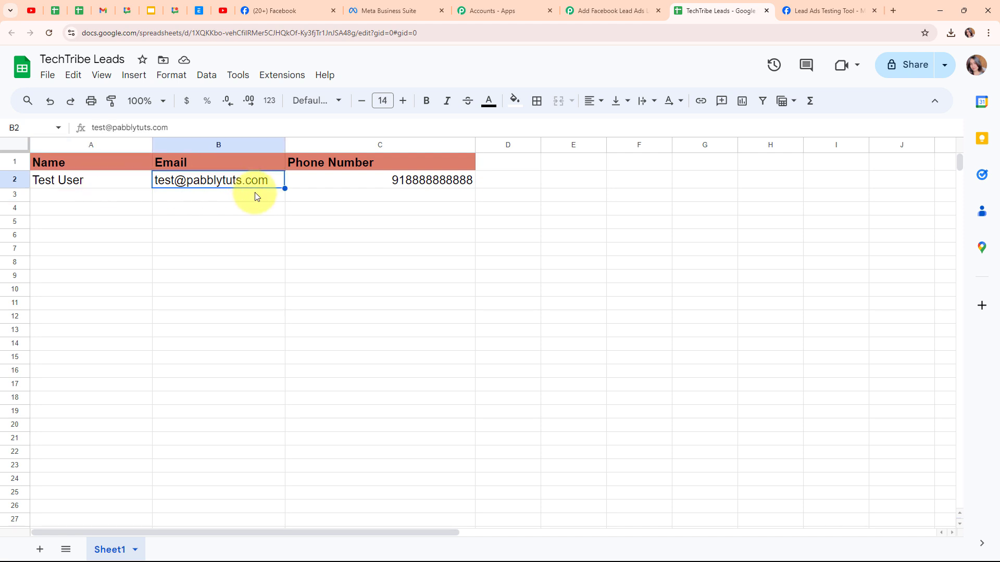
click(381, 191)
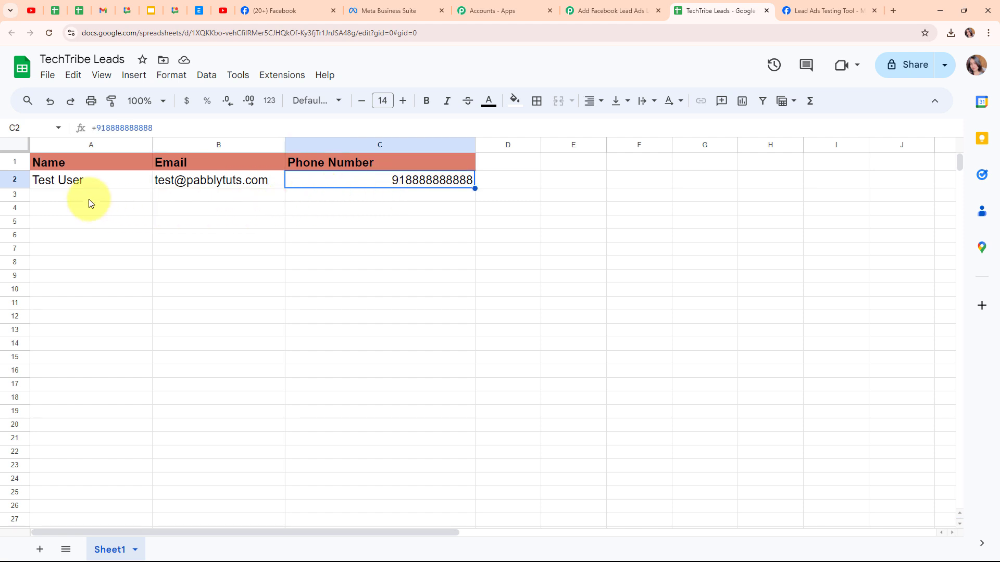
click(628, 6)
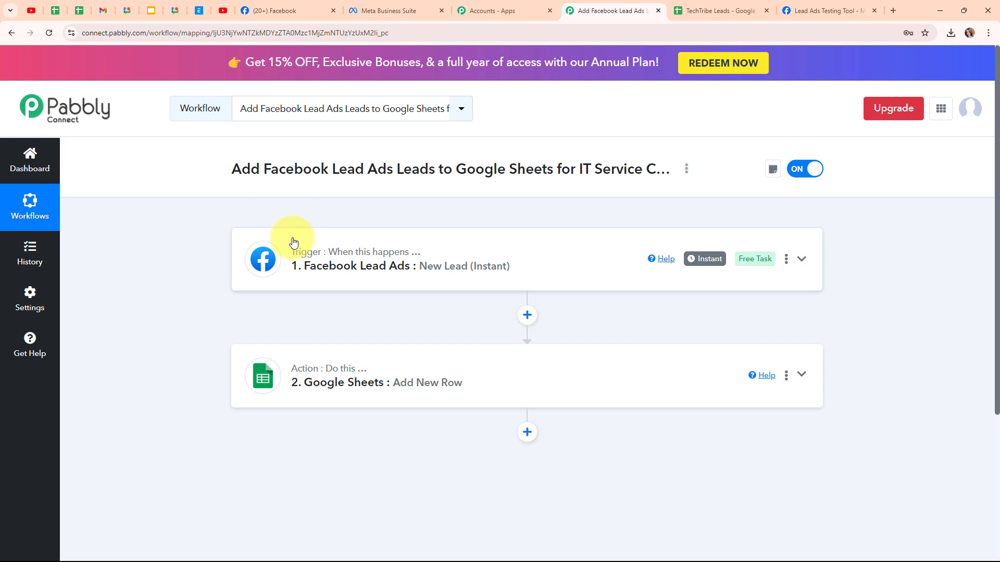
Step: Switch to Meta's Lead Ads testing tool, delete the existing test lead, reload the page and select the TechTribe page
click(787, 5)
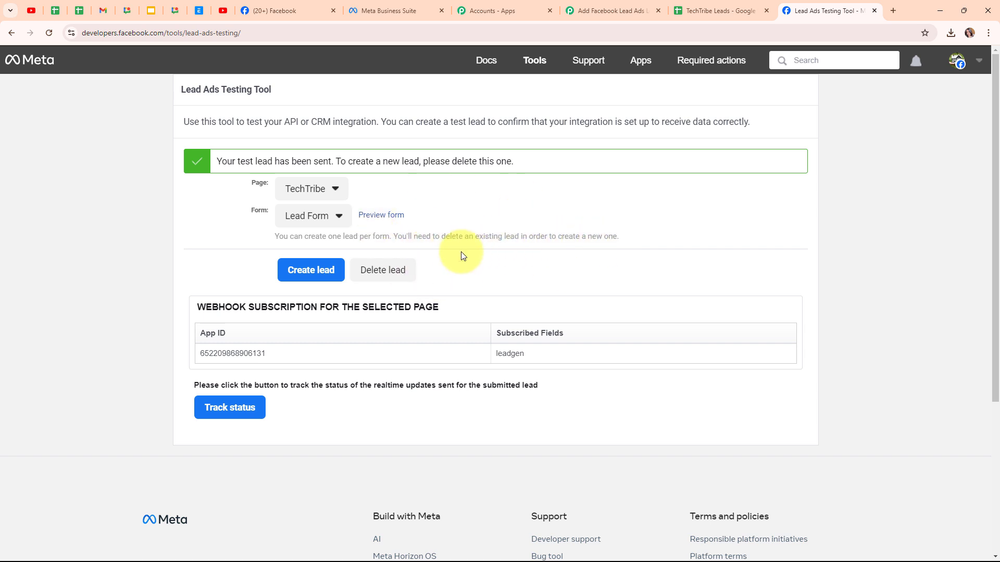
click(388, 284)
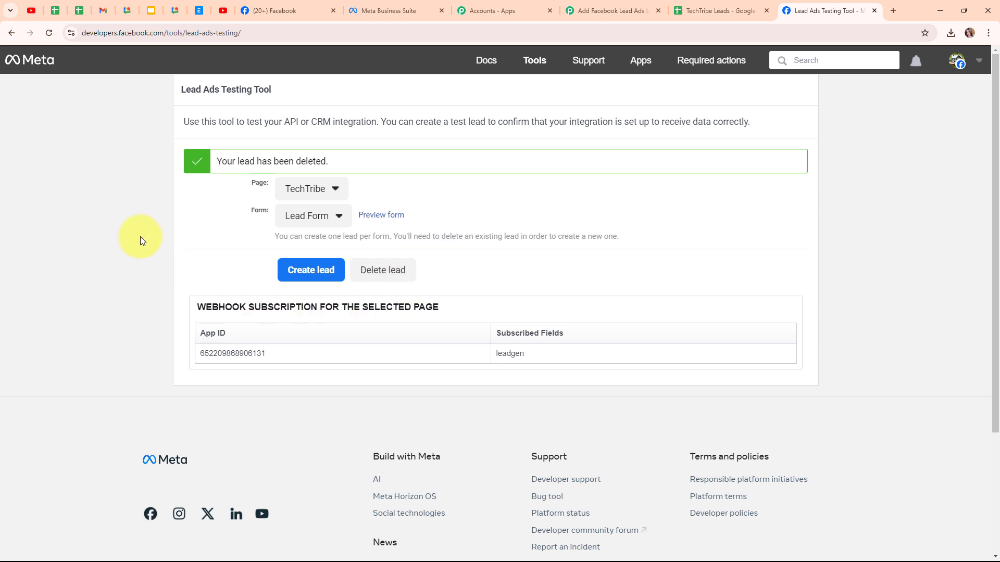
click(51, 39)
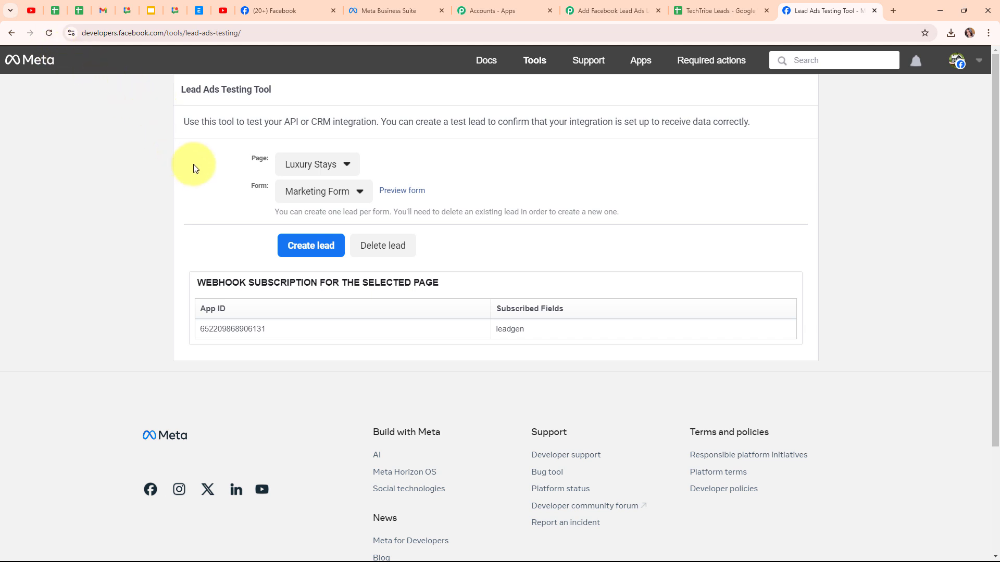
click(330, 163)
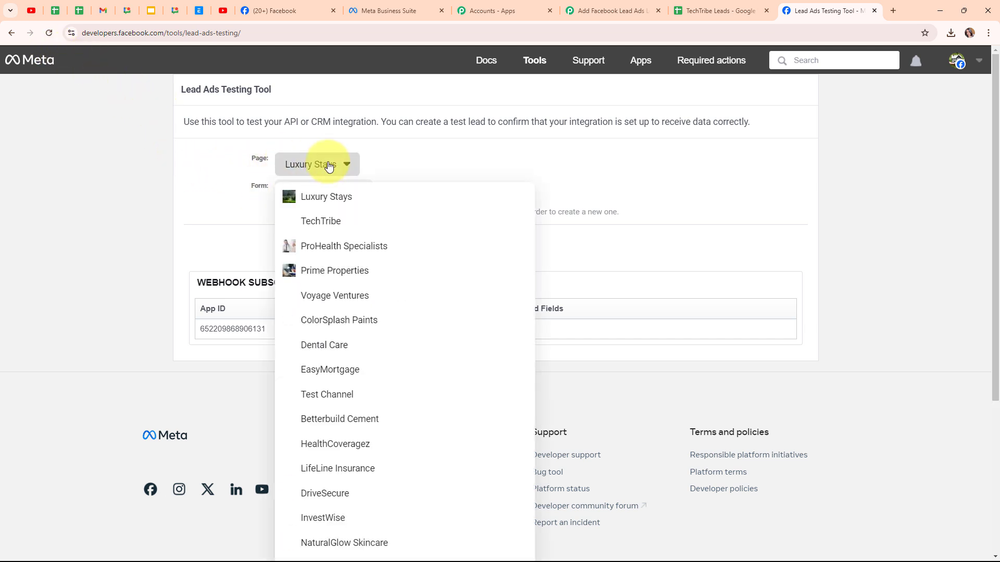
click(316, 225)
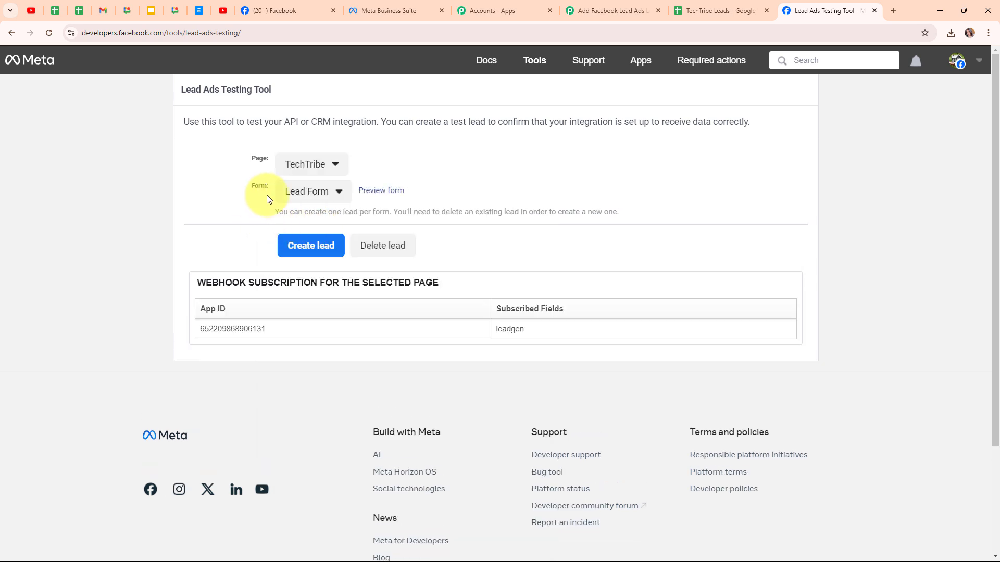
Step: Select Lead Form as the form for the TechTribe page and open its preview
click(311, 191)
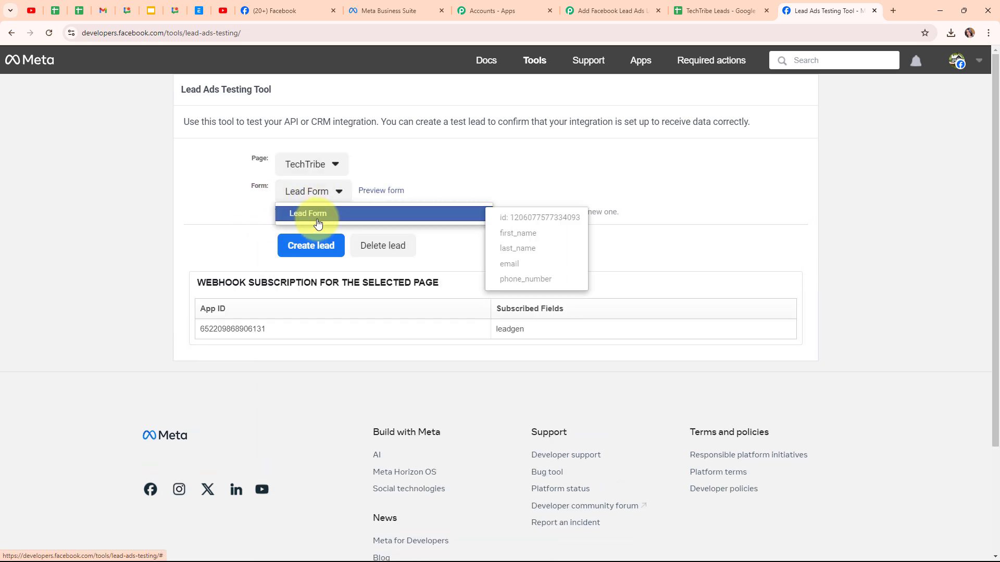
click(312, 215)
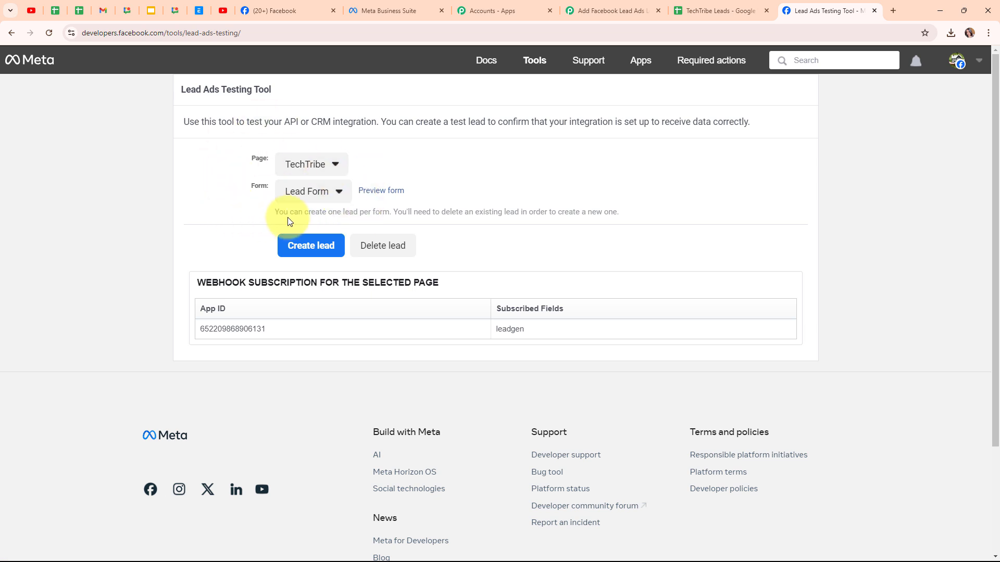
click(384, 198)
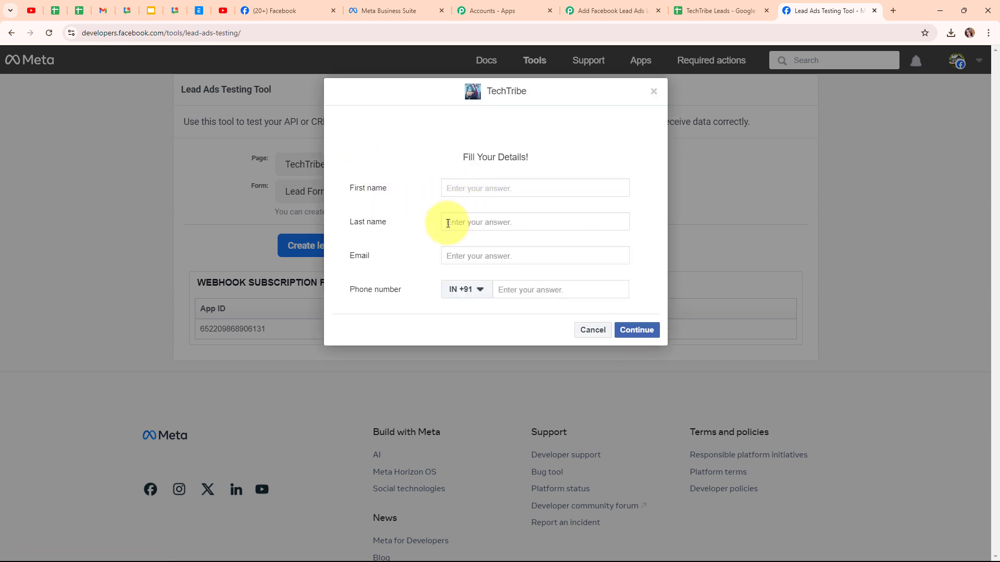
Step: Fill in the test lead's first name, last name and email in the previewed form
text(Smart)
click(469, 224)
text(L)
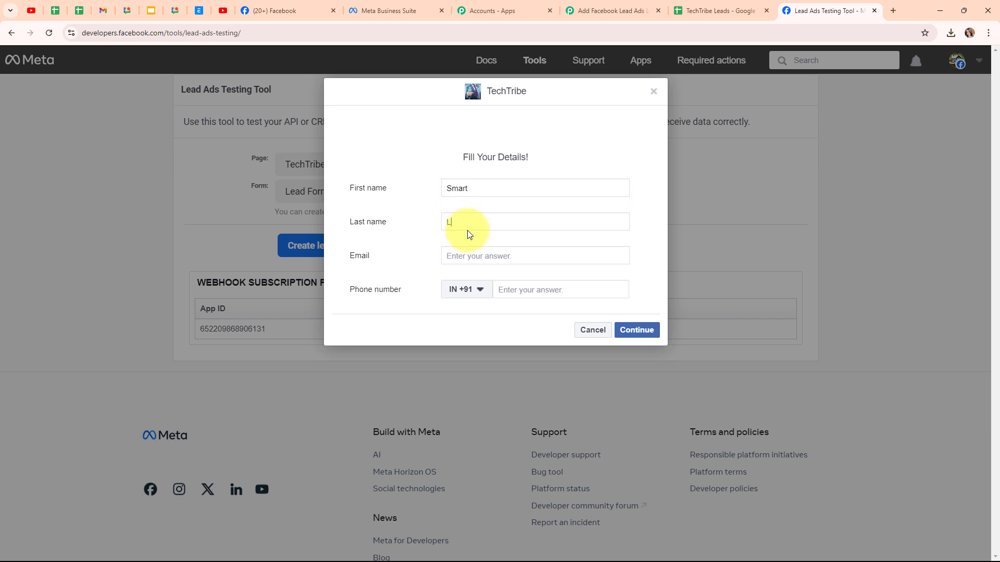
text(ead)
click(467, 253)
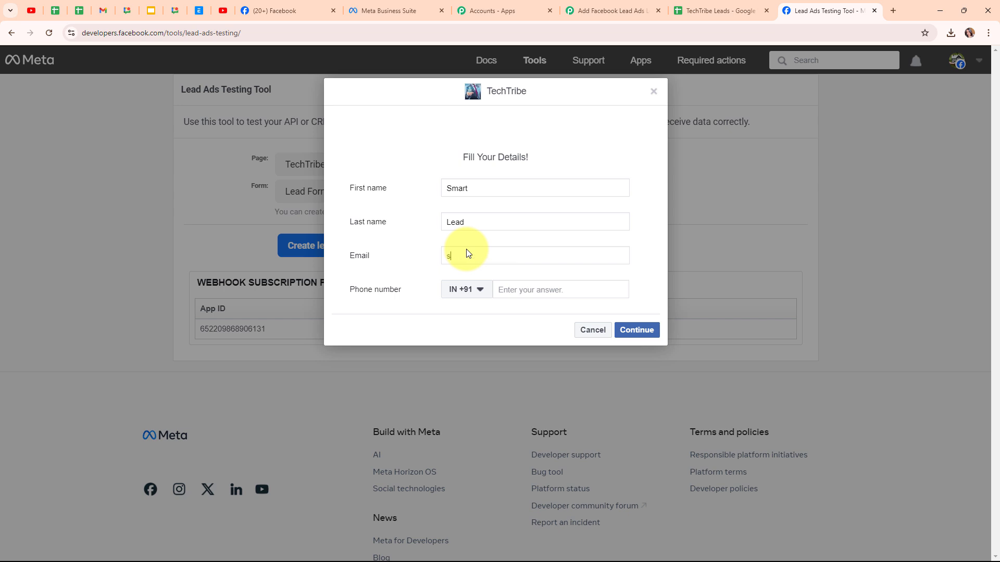
Step: Enter the test lead's phone number with the IN +91 country code and submit the form
click(531, 287)
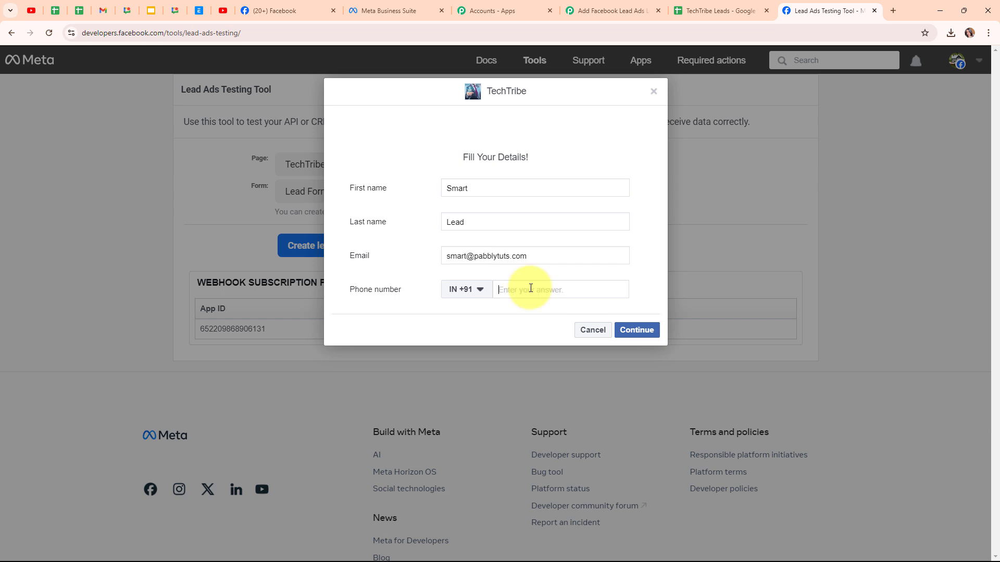
text(77777777777)
click(649, 330)
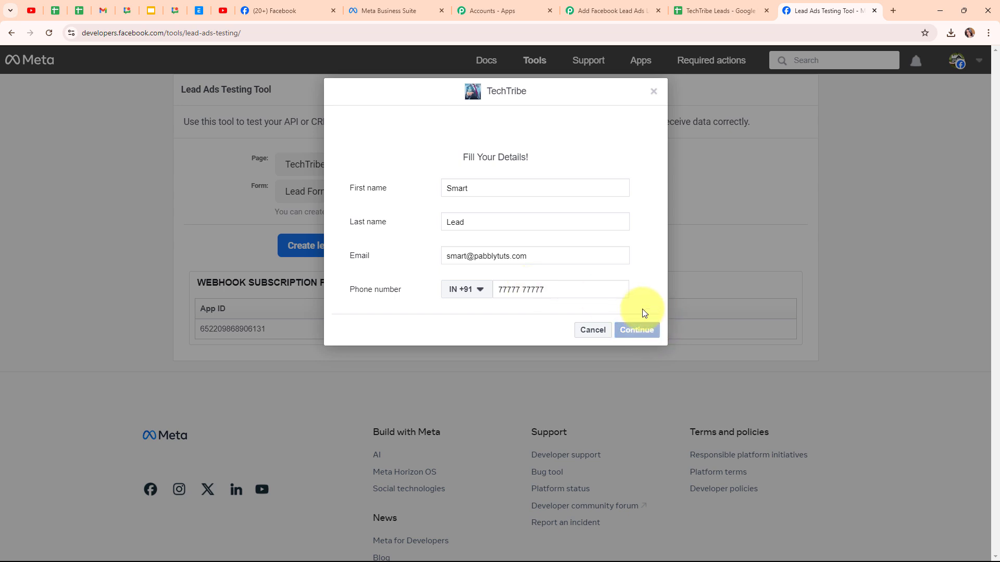
click(642, 247)
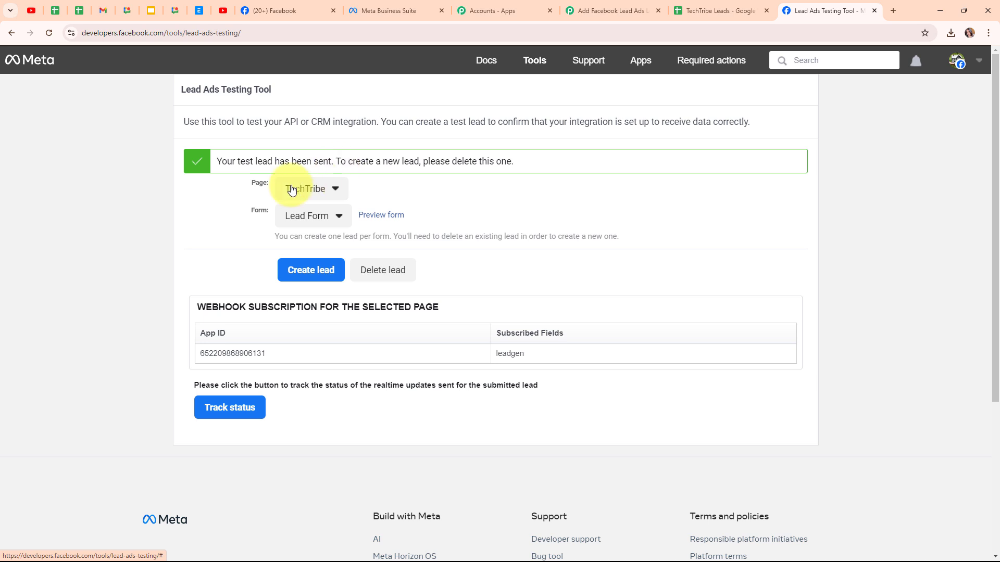
Step: Check row 3 of the TechTribe Leads spreadsheet for the new test lead and return to the Pabbly Connect workflow
click(709, 11)
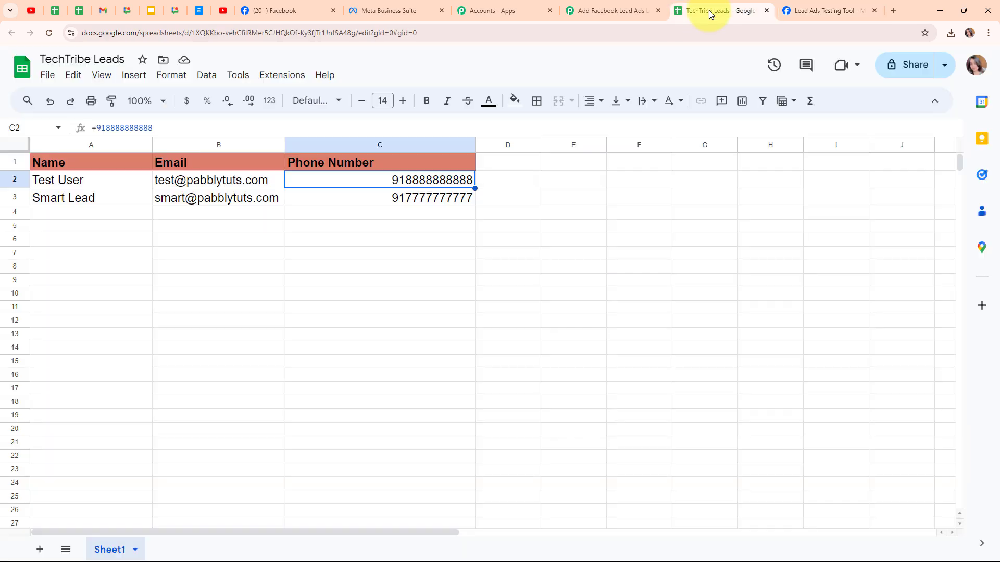
click(101, 215)
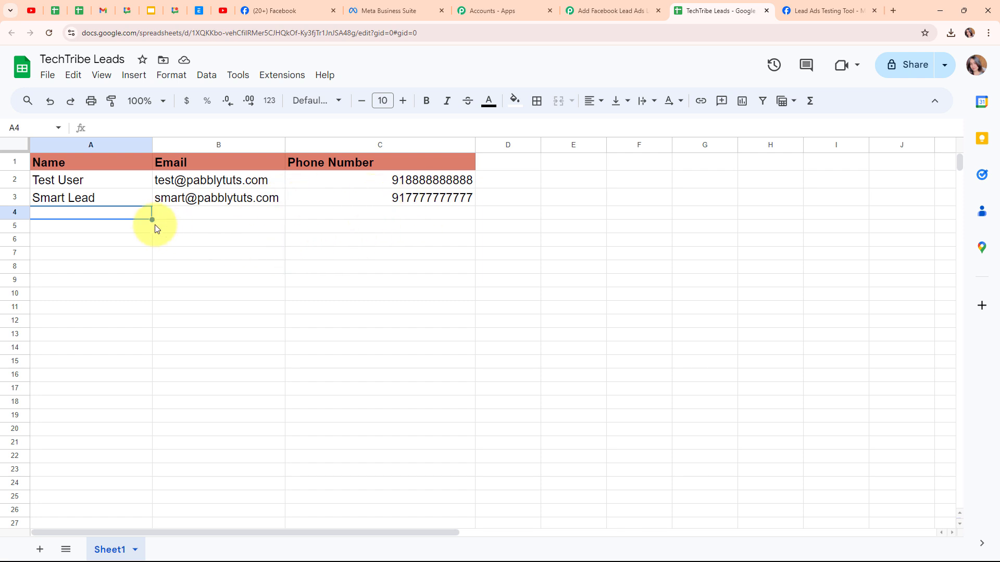
click(639, 8)
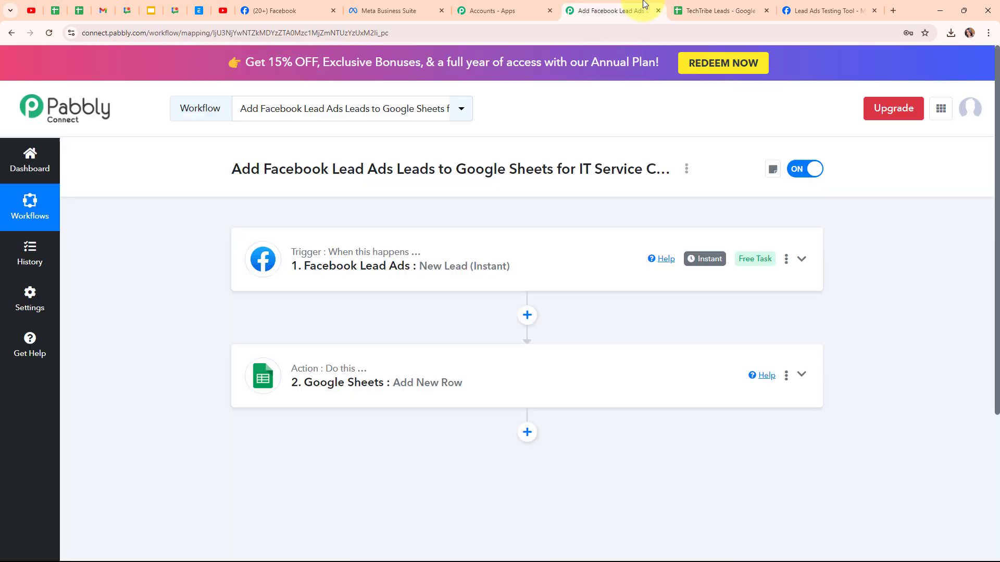